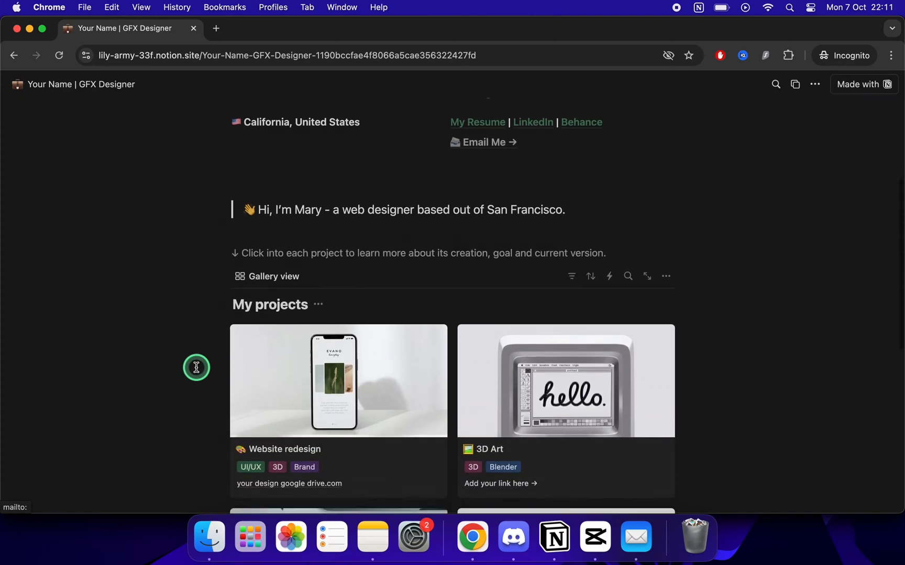
Open Notion's template gallery and search it for "portfolio".
click(576, 272)
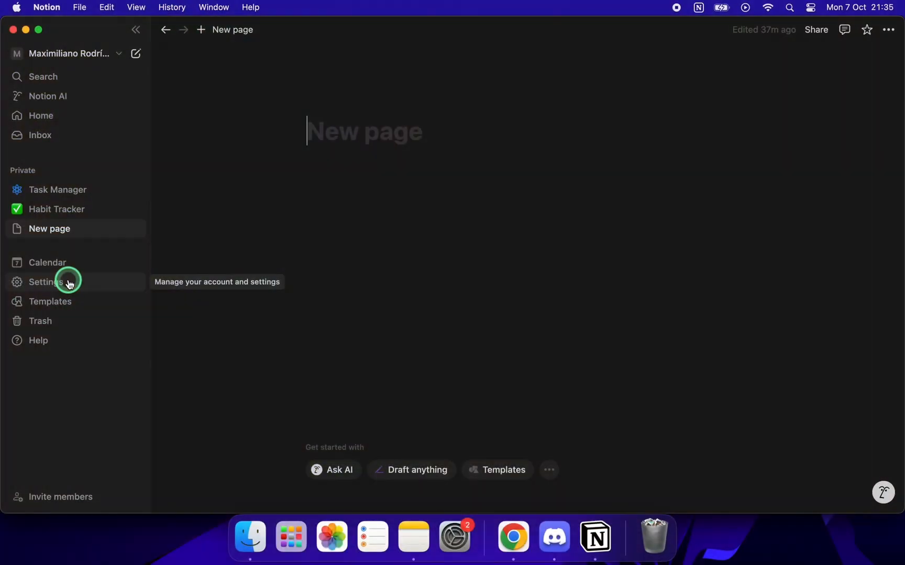
click(53, 302)
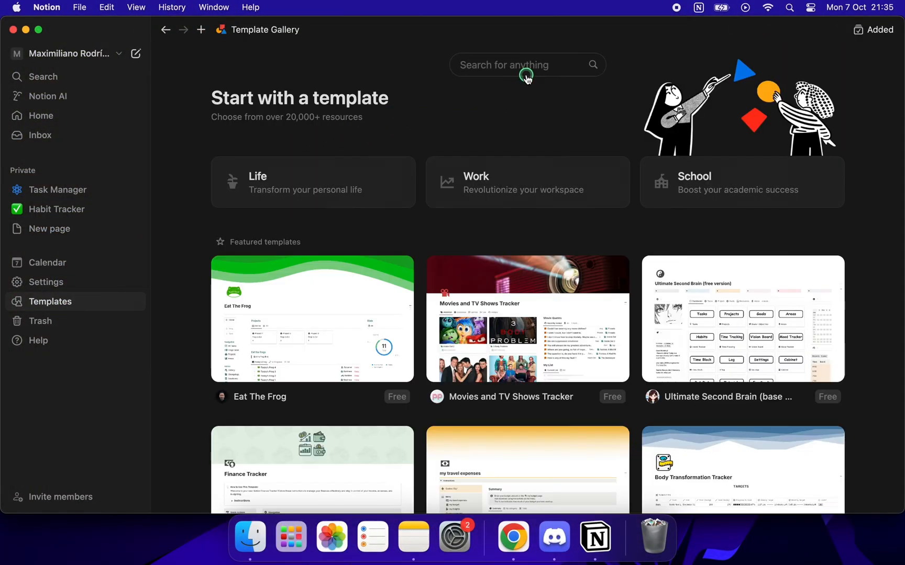
click(527, 76)
text(portfolio)
key(Return)
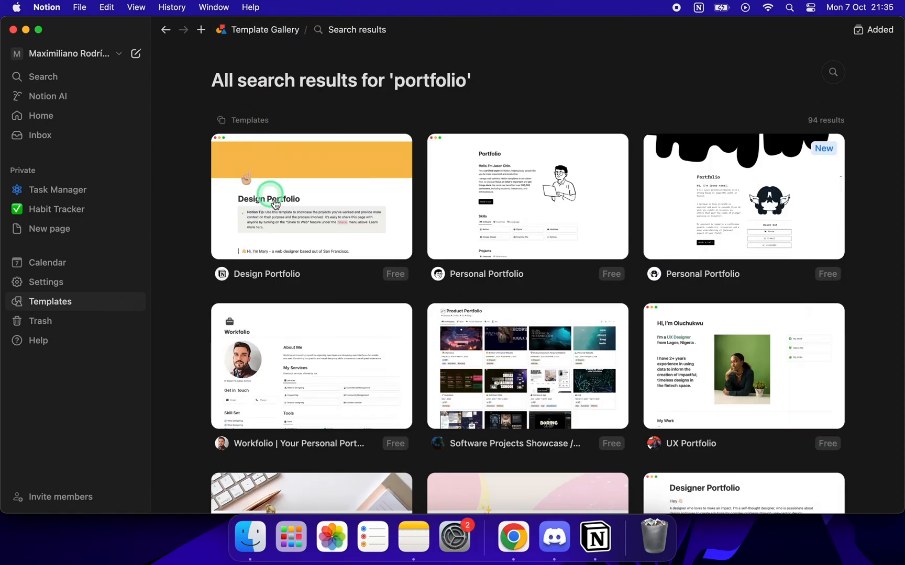
Add the Design Portfolio template to the workspace, then open the new page and look through its sections.
click(337, 216)
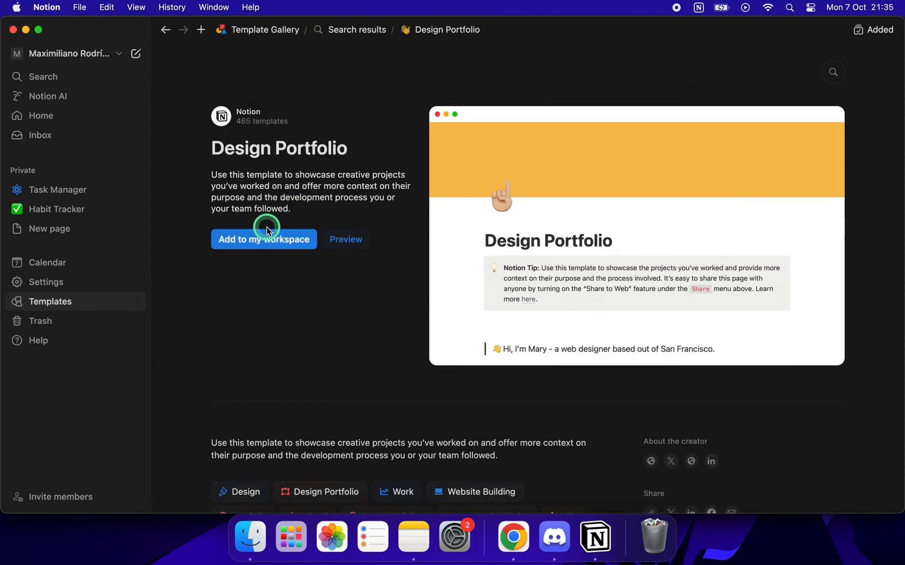
click(256, 241)
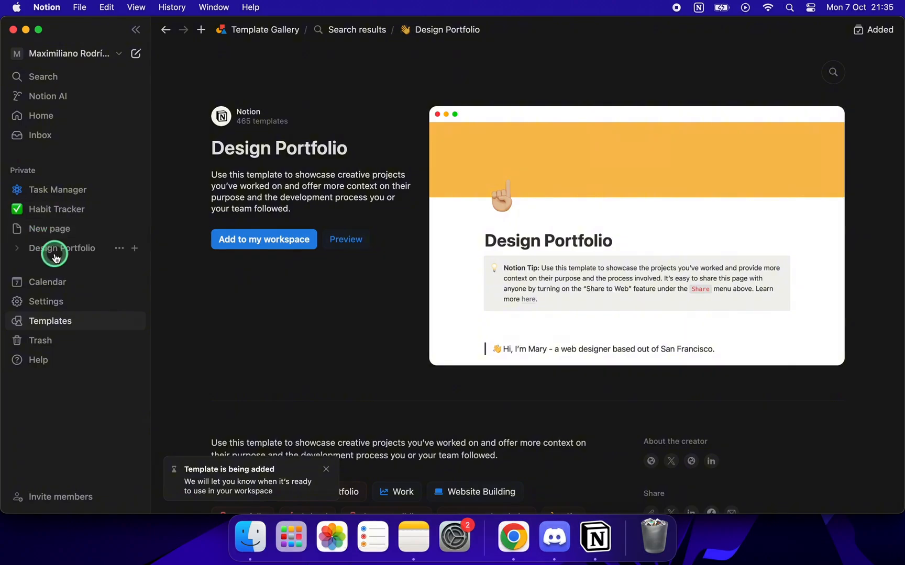
click(56, 257)
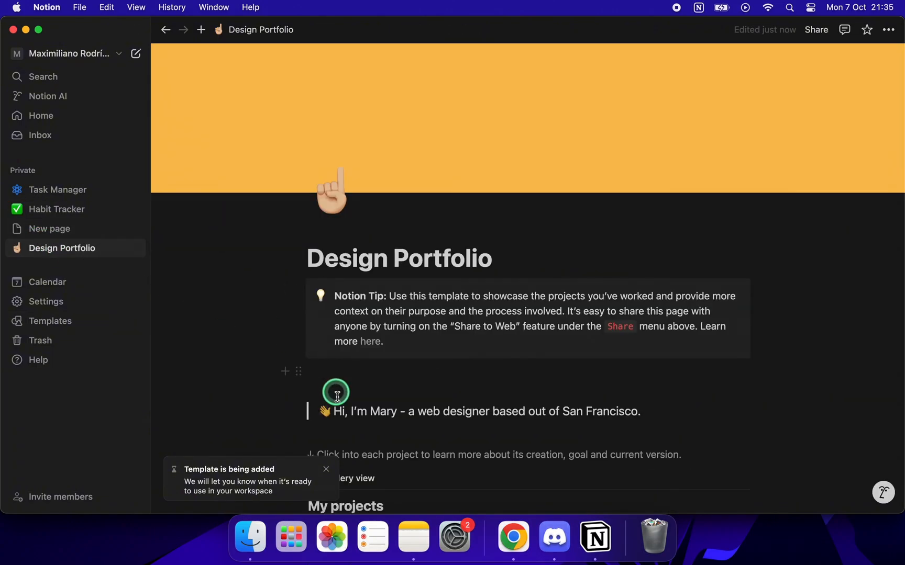
scroll(275, 360, down, 6)
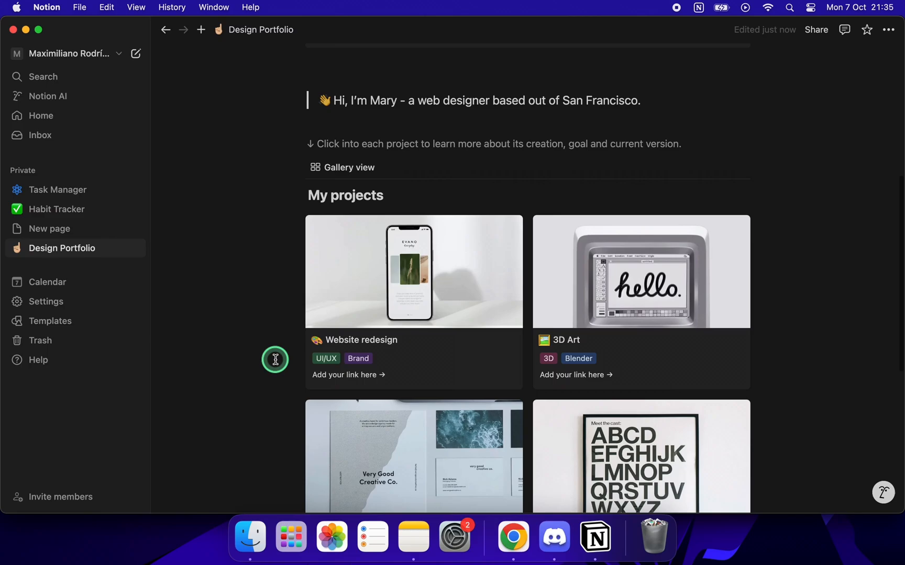
scroll(275, 360, down, 6)
scroll(275, 360, up, 10)
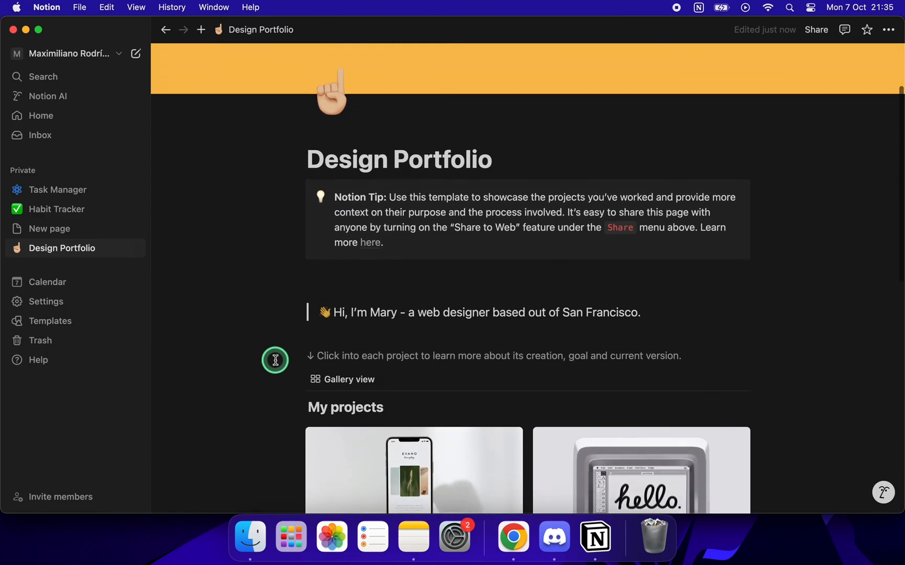
scroll(275, 360, up, 3)
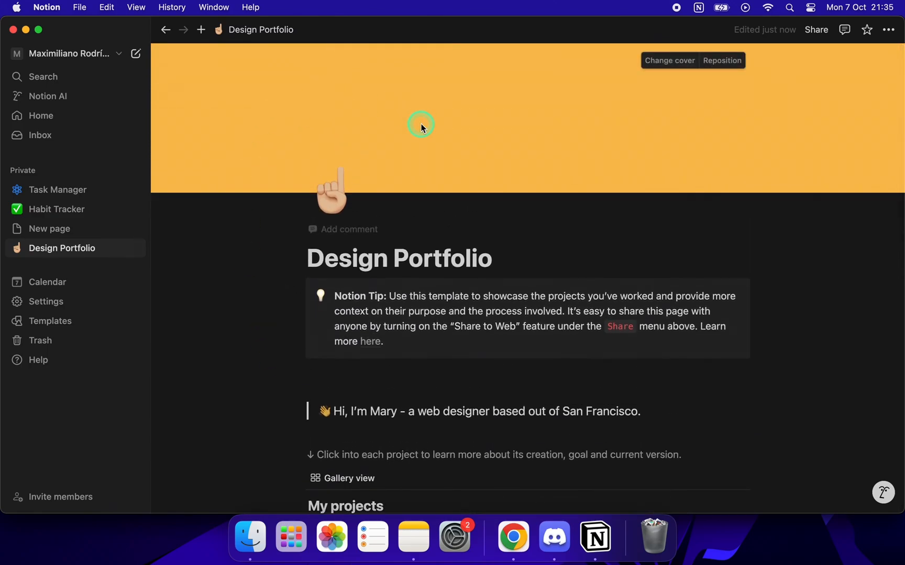
Examine the link, upload and gallery options for replacing the portfolio page's cover.
click(675, 68)
click(596, 83)
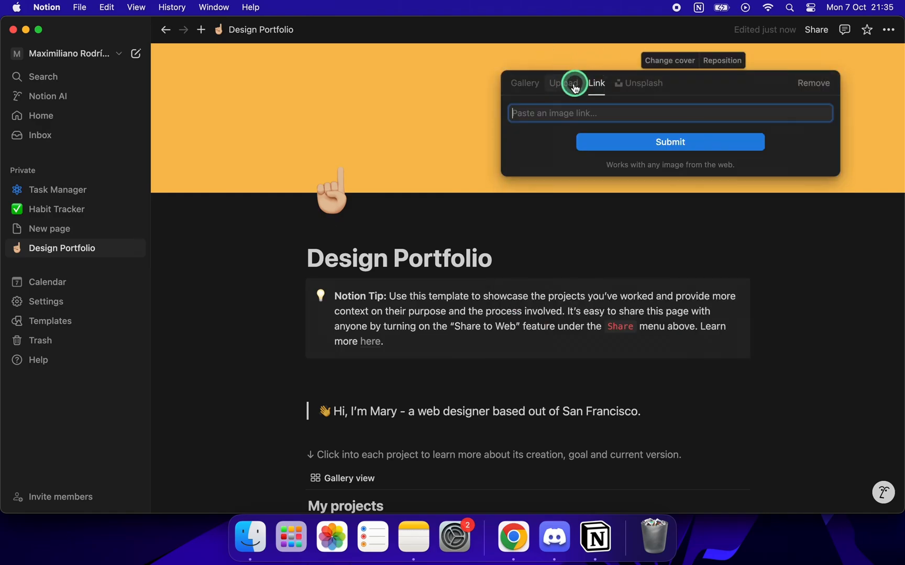
click(555, 84)
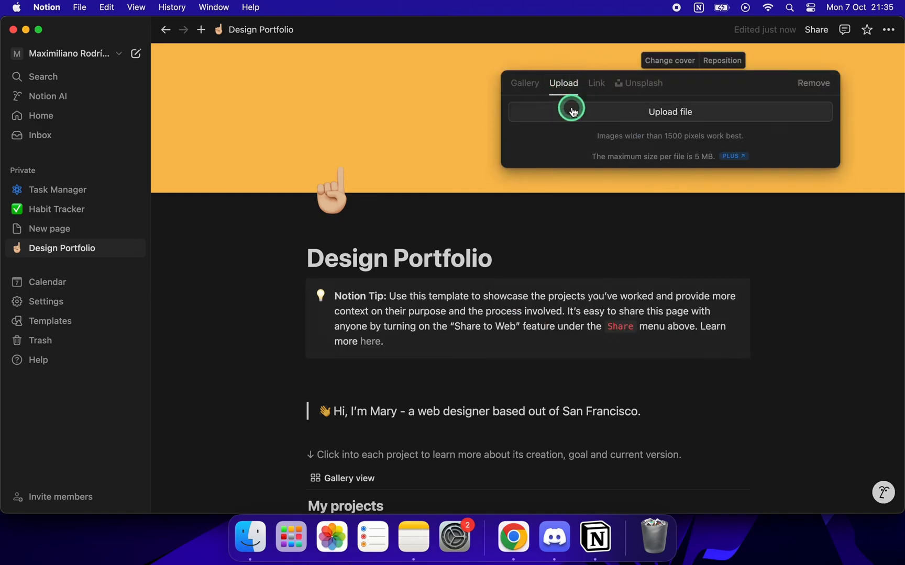
click(526, 84)
scroll(624, 157, down, 2)
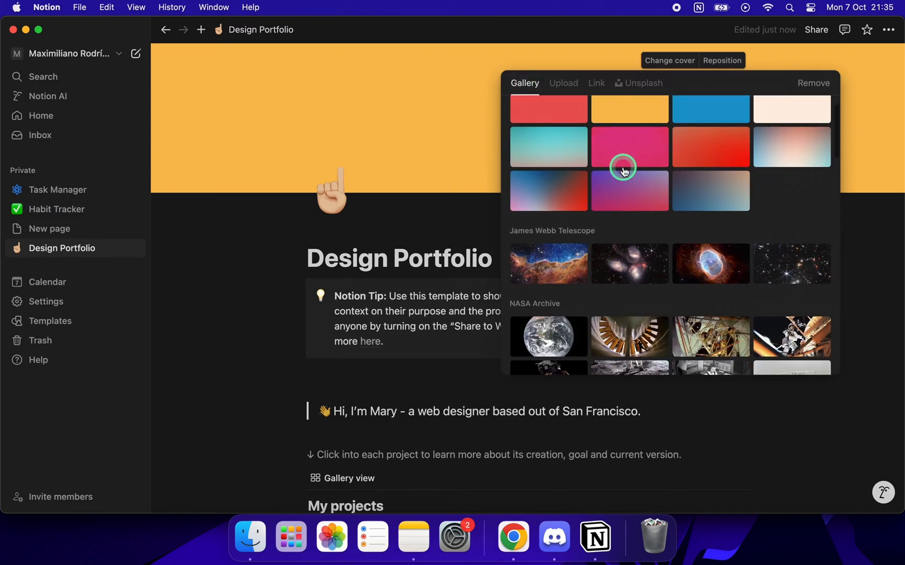
scroll(623, 171, down, 10)
scroll(619, 160, up, 15)
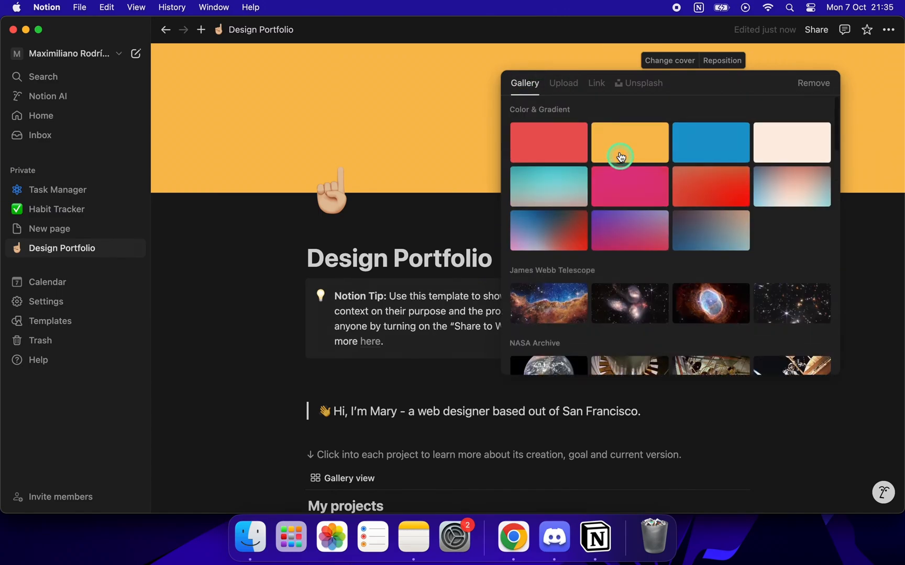
Search Unsplash for "designer" and set the photo of a laptop beside a colourful geometric pattern as the page cover.
click(633, 80)
text(designer)
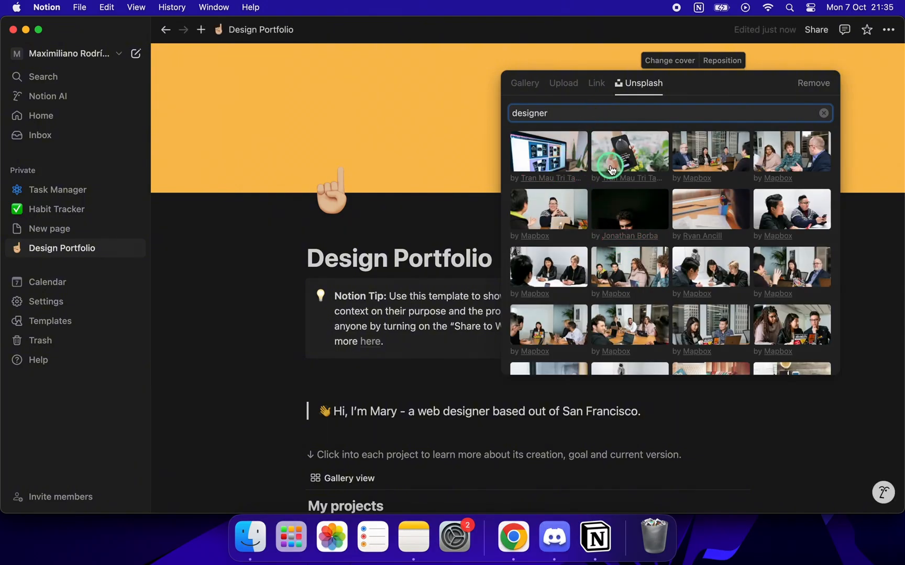
scroll(611, 170, down, 5)
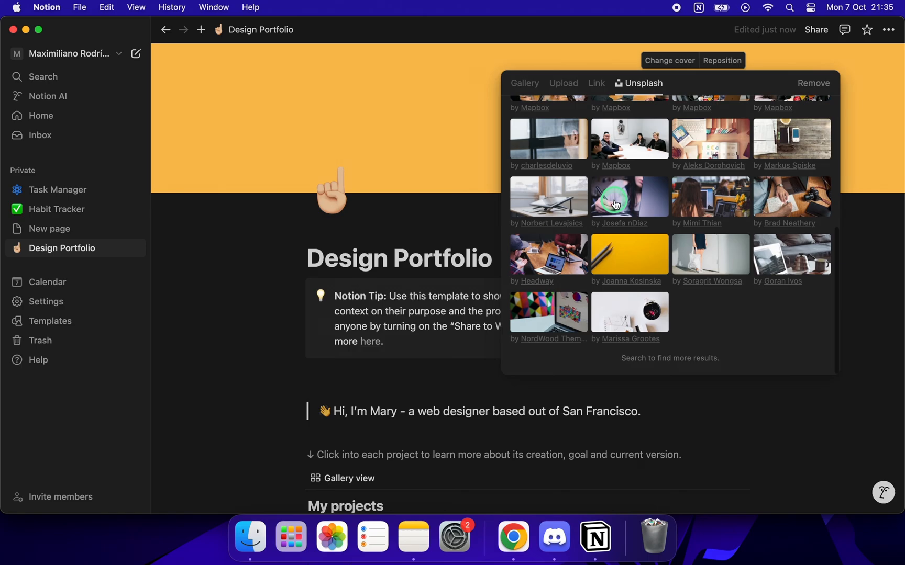
click(548, 312)
click(284, 331)
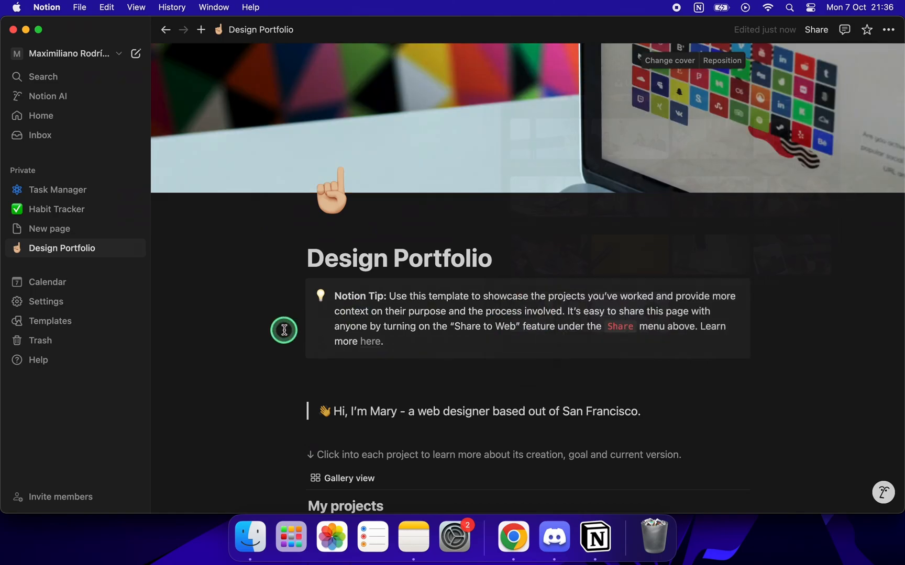
Look through the emoji choices and the custom image option for the page icon.
click(335, 199)
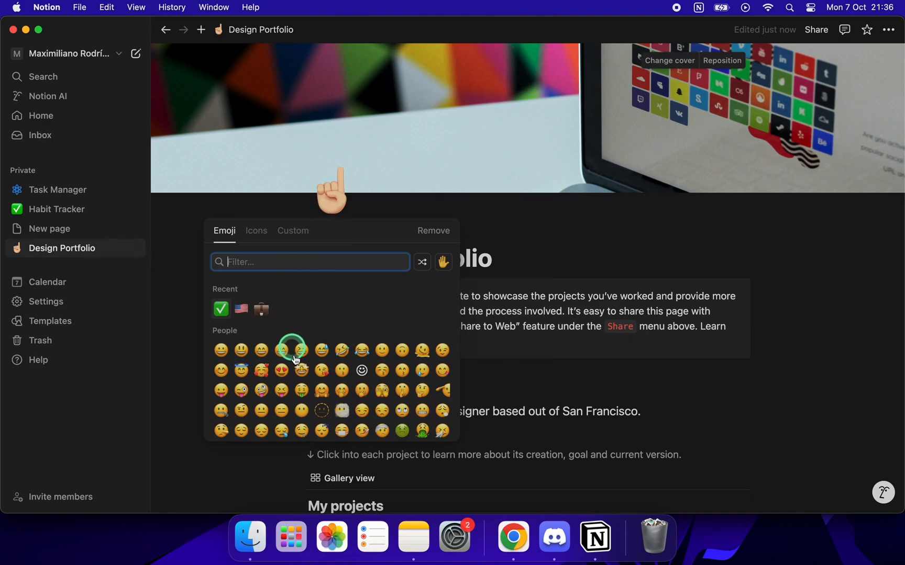
scroll(295, 360, down, 15)
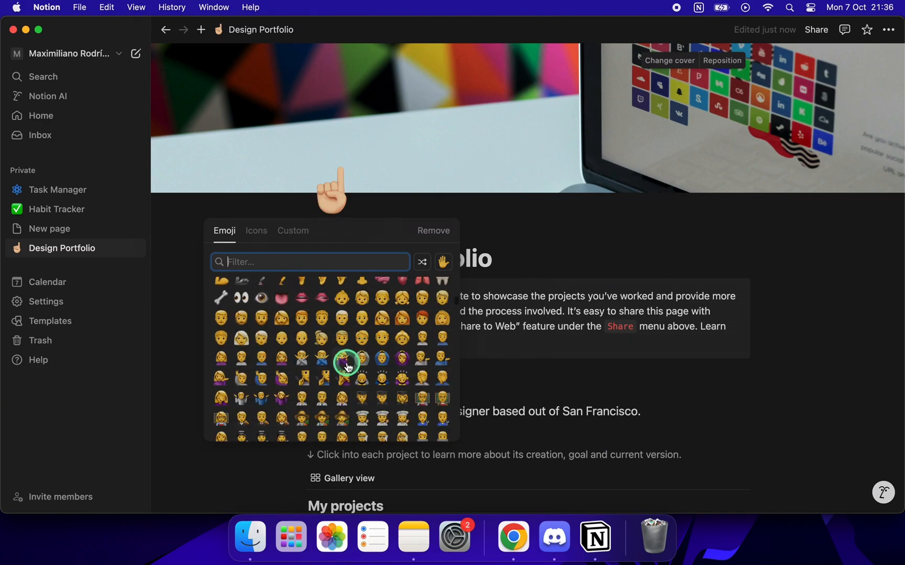
scroll(348, 366, up, 15)
click(290, 231)
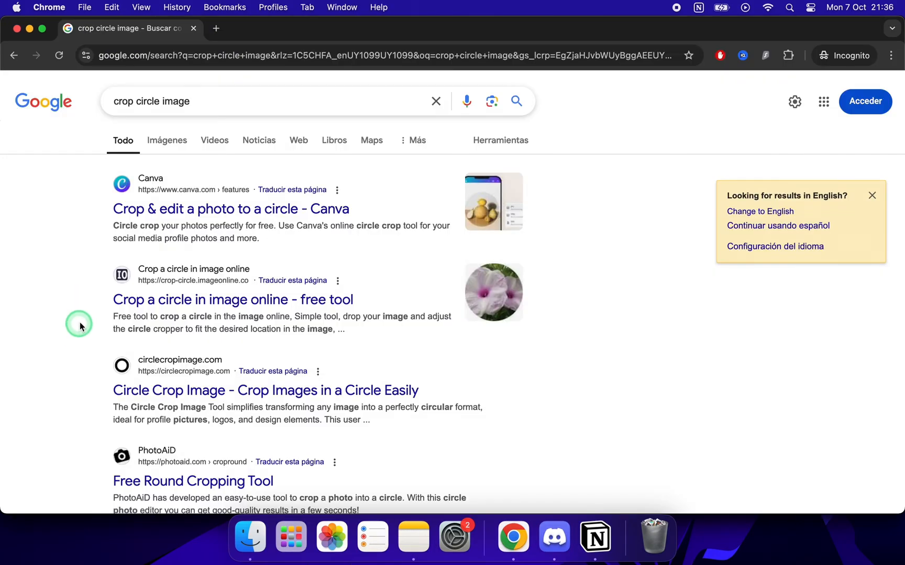
Open the "Crop a circle in image online" tool from the browser's search results and try enlarging the crop circle on the sample image.
drag(87, 306, 335, 304)
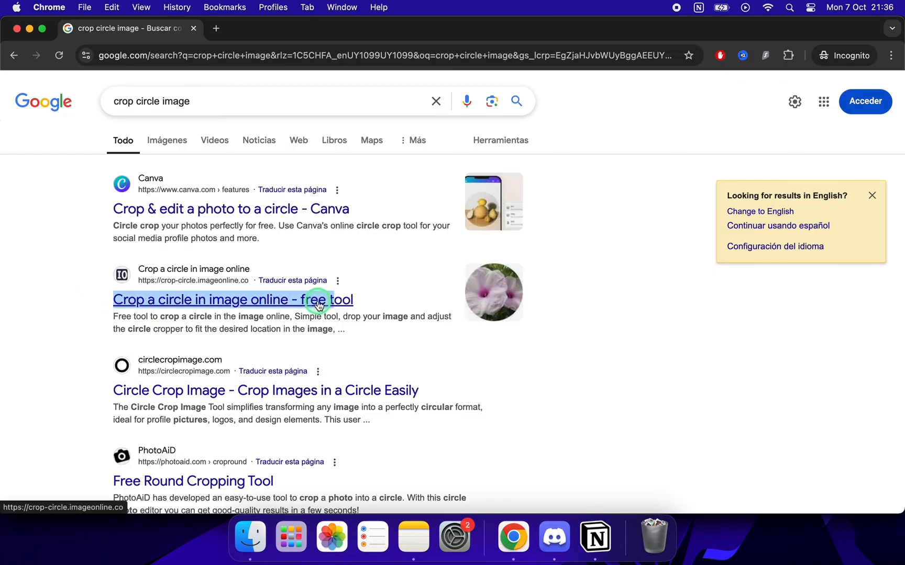
click(317, 301)
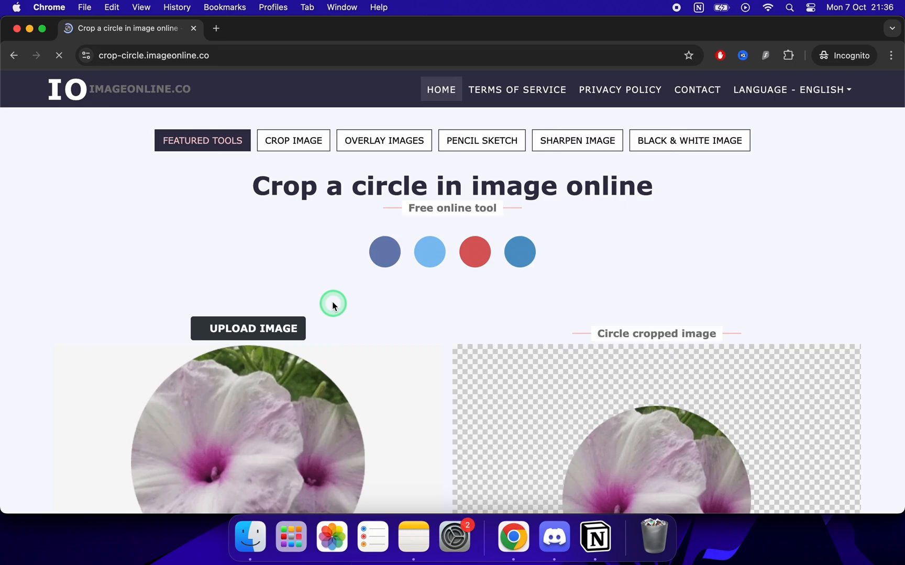
scroll(305, 306, down, 5)
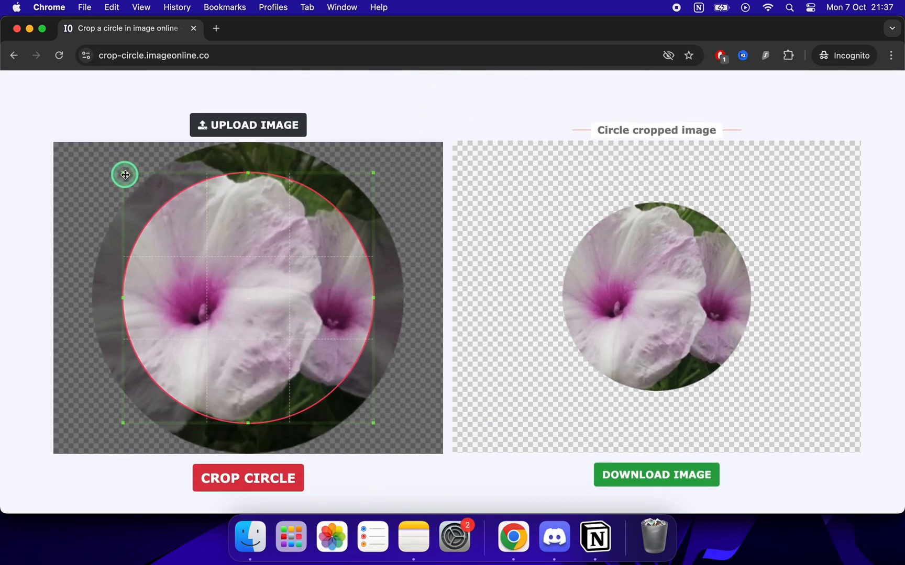
drag(125, 175, 44, 131)
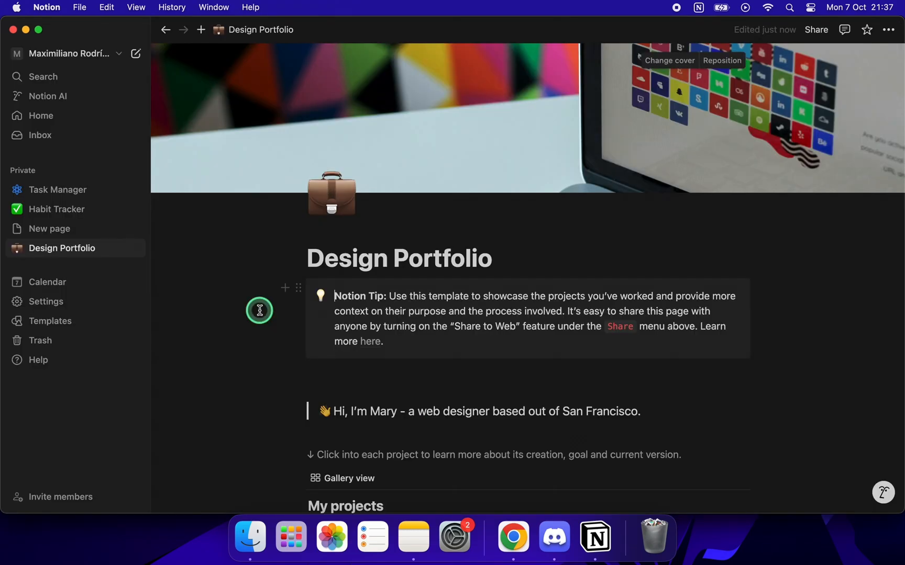
In Notion, rename the portfolio page to "Your Name | GFX Designer".
scroll(260, 311, down, 2)
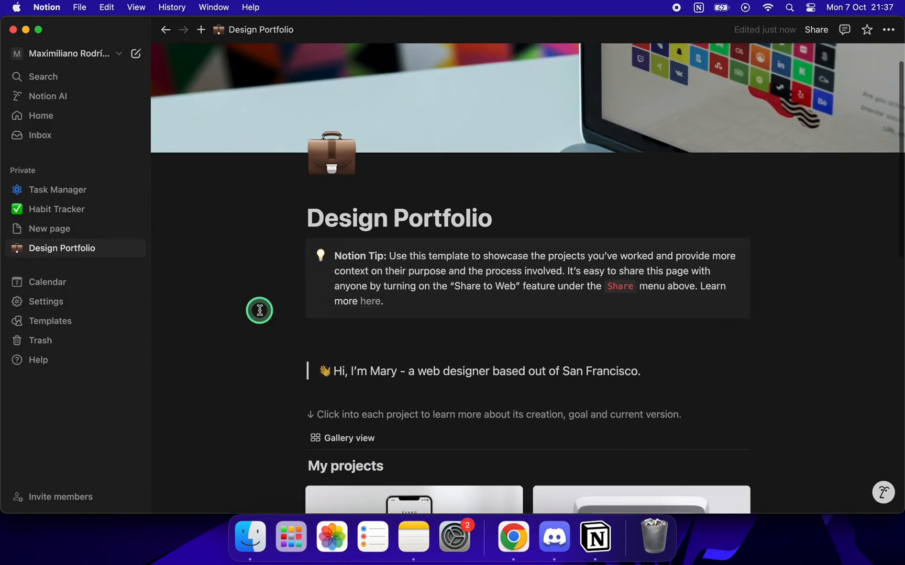
triple_click(403, 224)
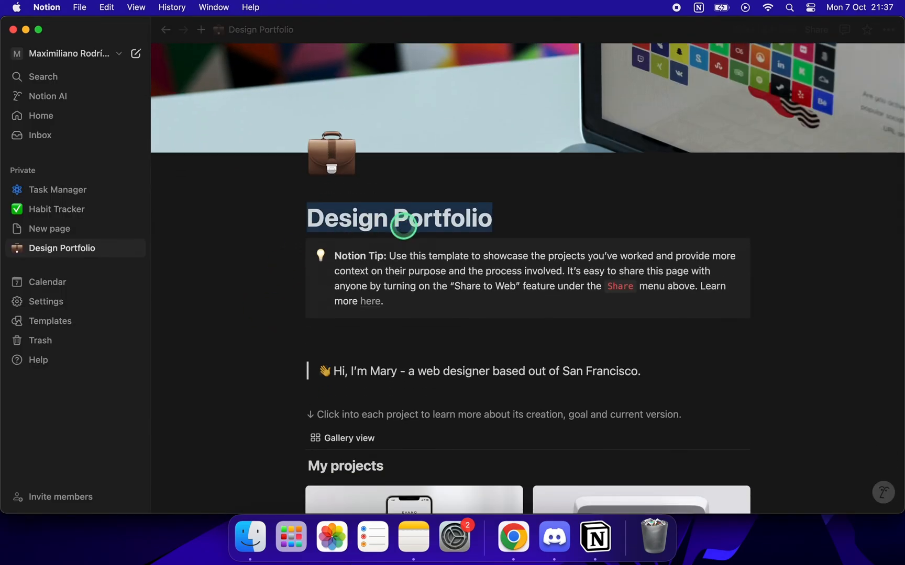
text(Your Name)
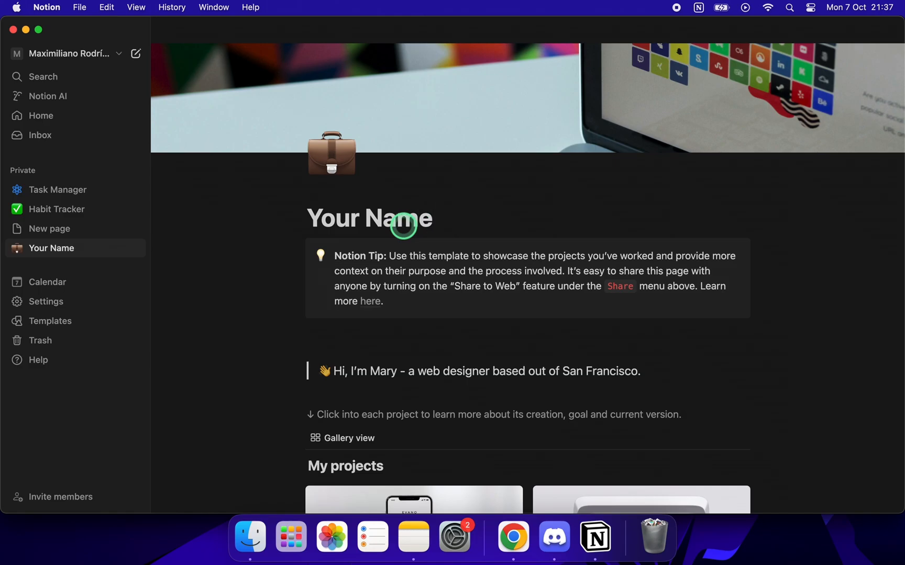
text( | GFX Desi)
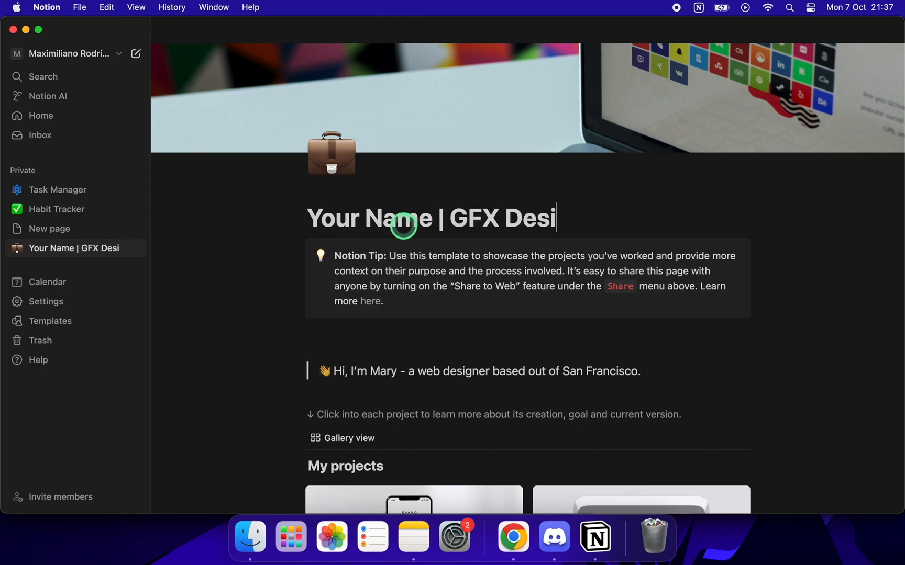
text(gner)
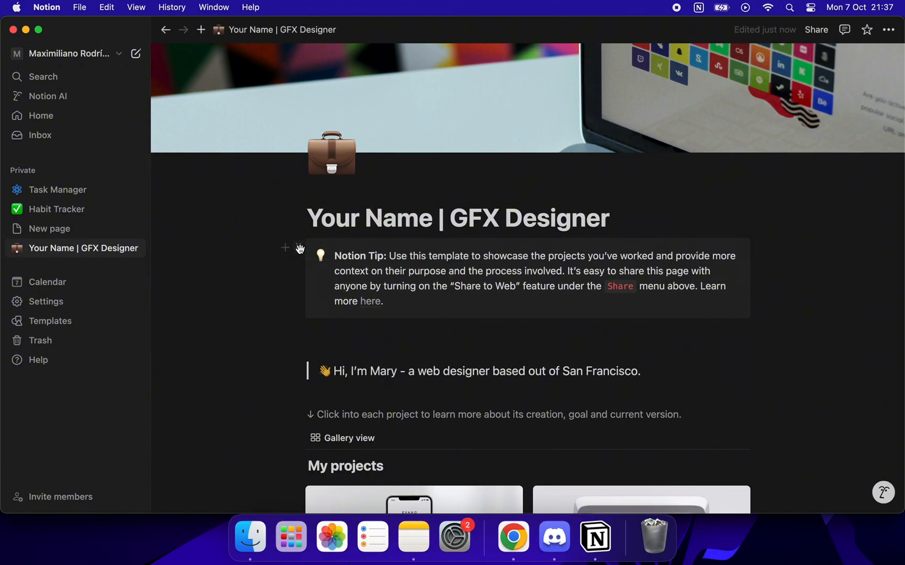
Delete the Notion Tip callout and insert a 2 columns block on the empty line under the title.
click(299, 248)
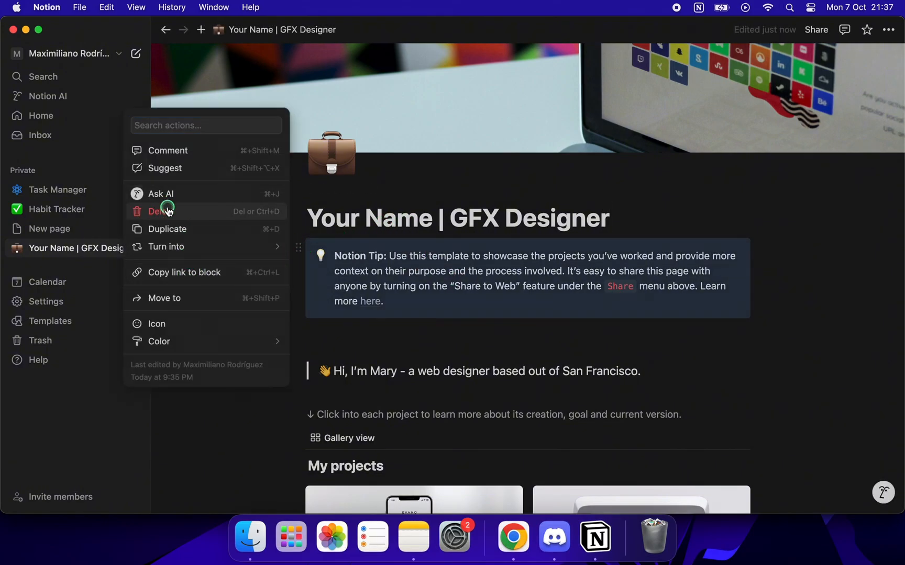
click(166, 211)
click(299, 246)
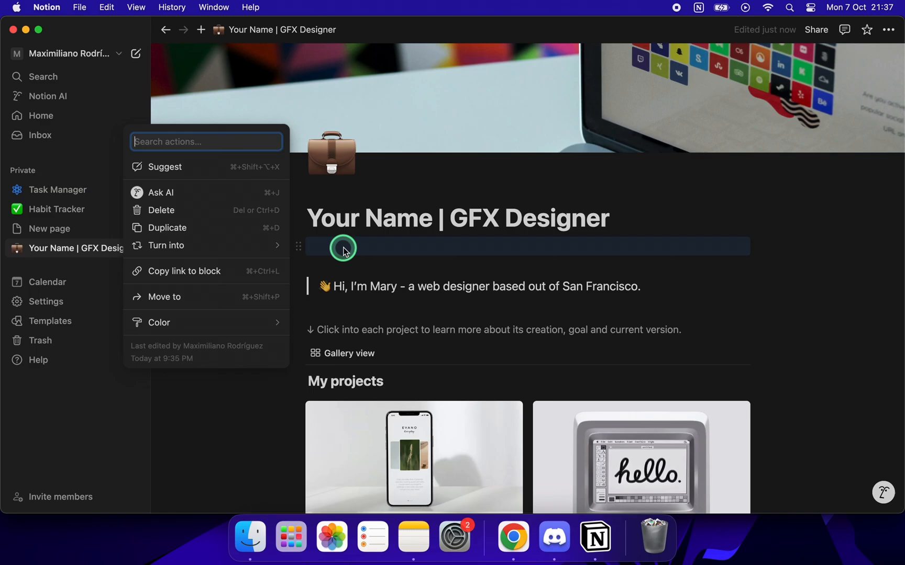
click(343, 251)
click(343, 249)
text(/c2)
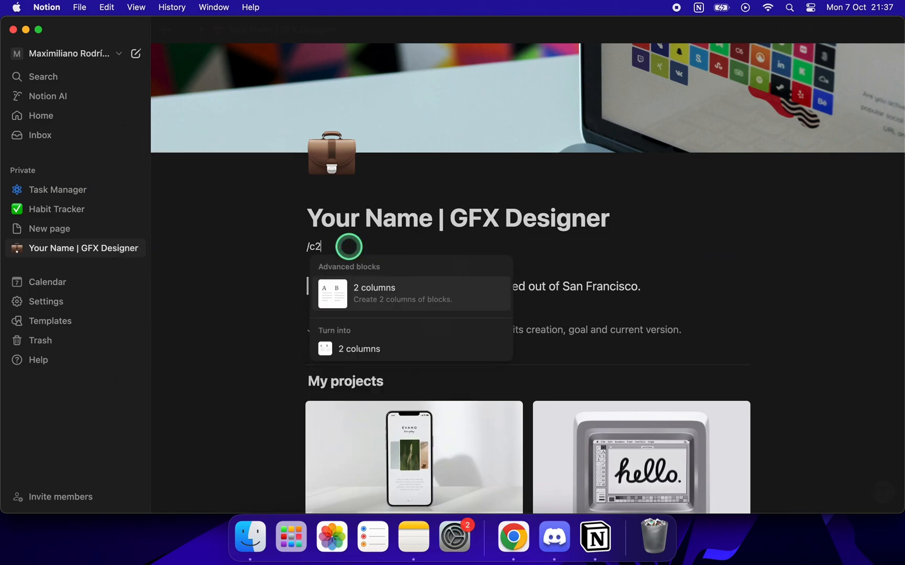
click(383, 294)
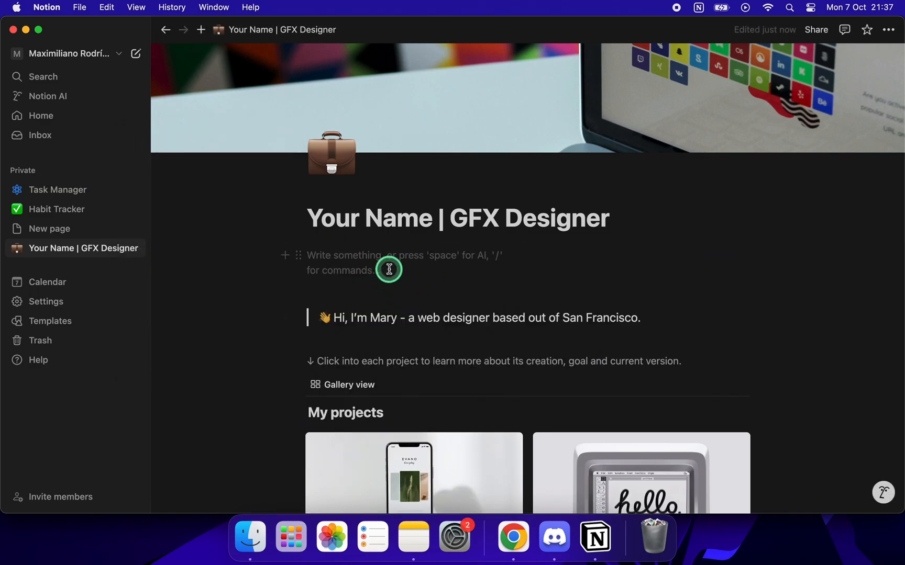
Fill the first column under the title with the US flag emoji followed by "California, United States".
text(/em)
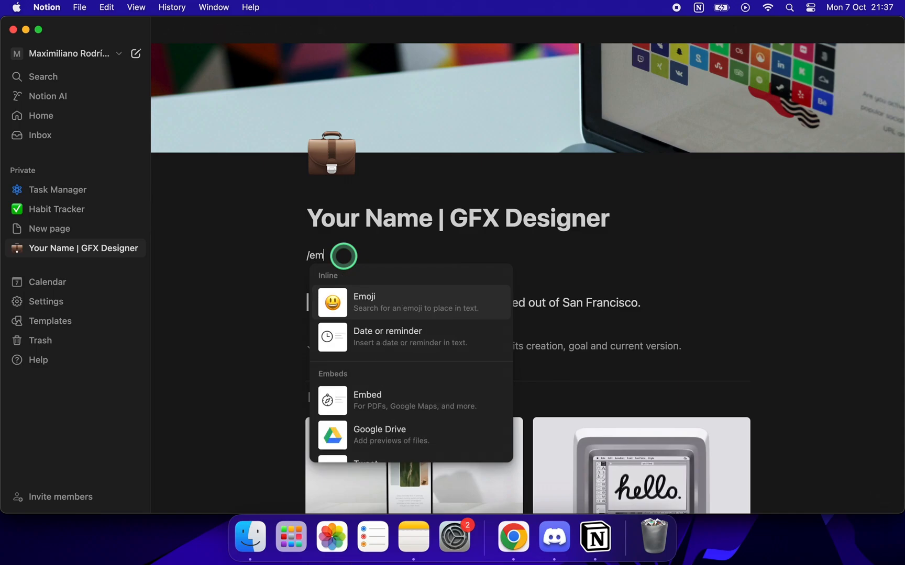
click(380, 282)
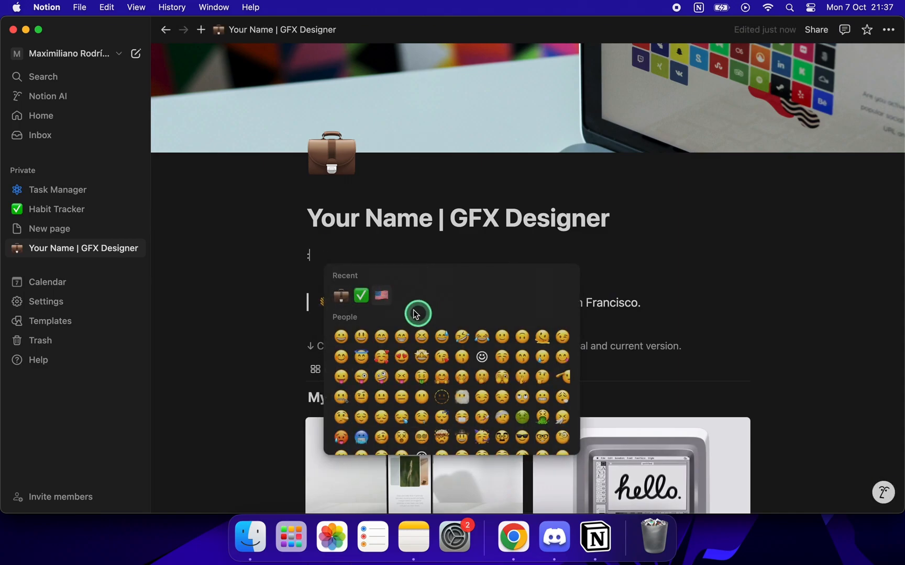
click(383, 296)
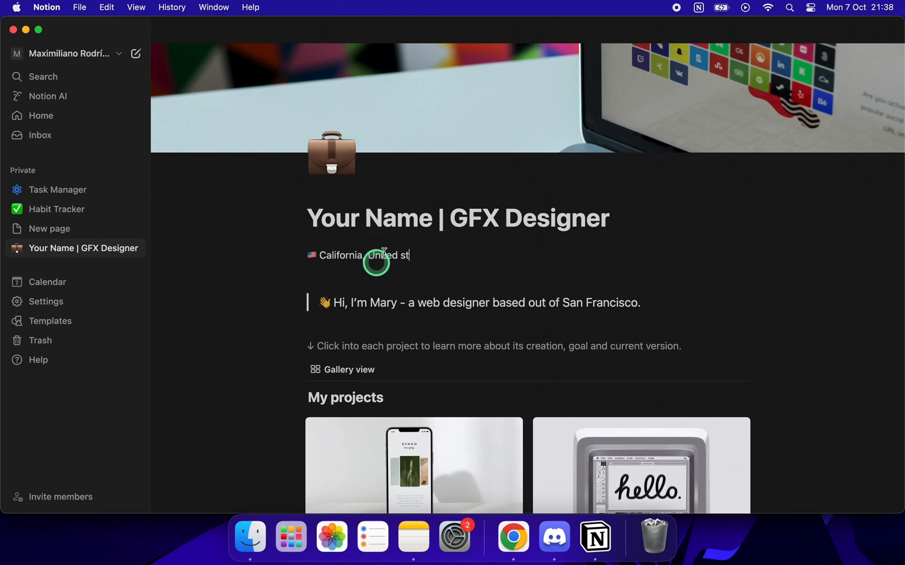
key(BackSpace)
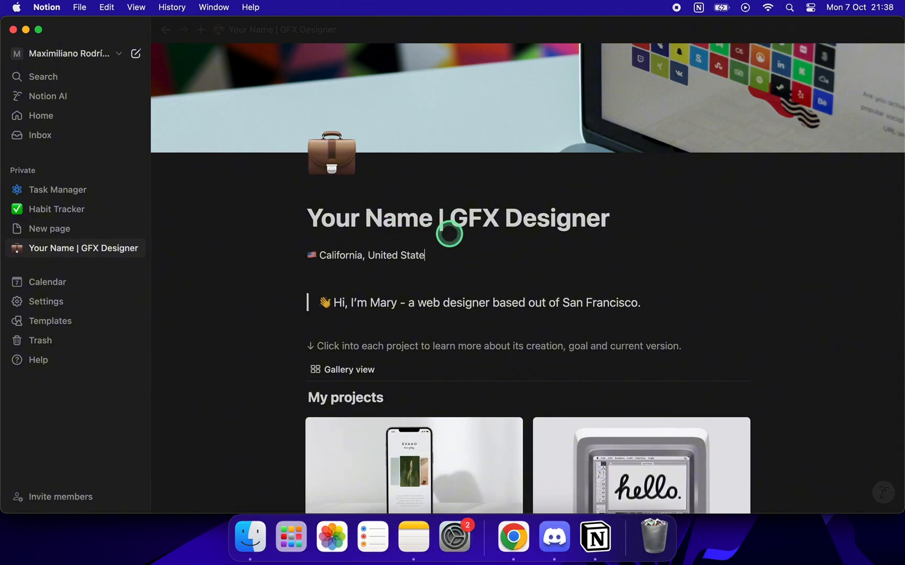
text(s)
click(285, 288)
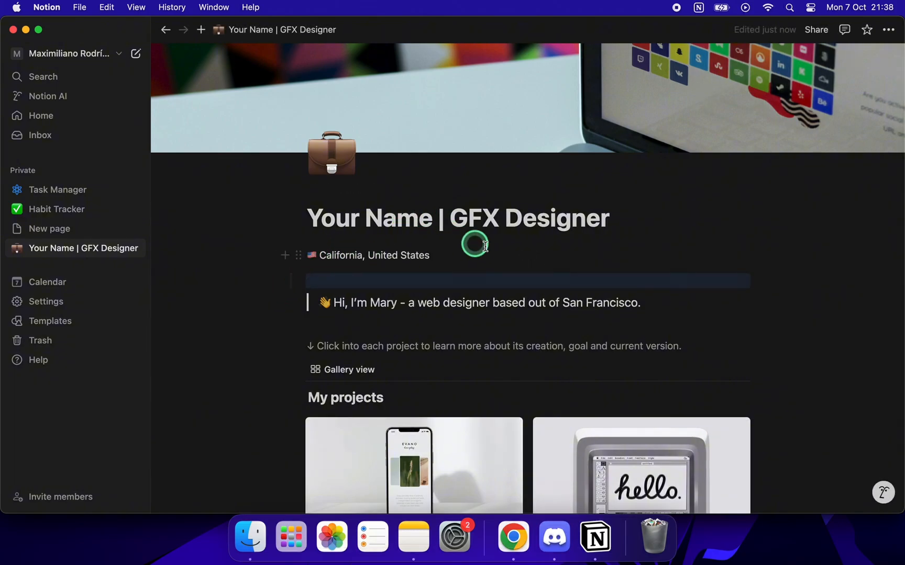
Enter "My Resume | LinkedIn | Behance" in the second column under the title.
click(545, 257)
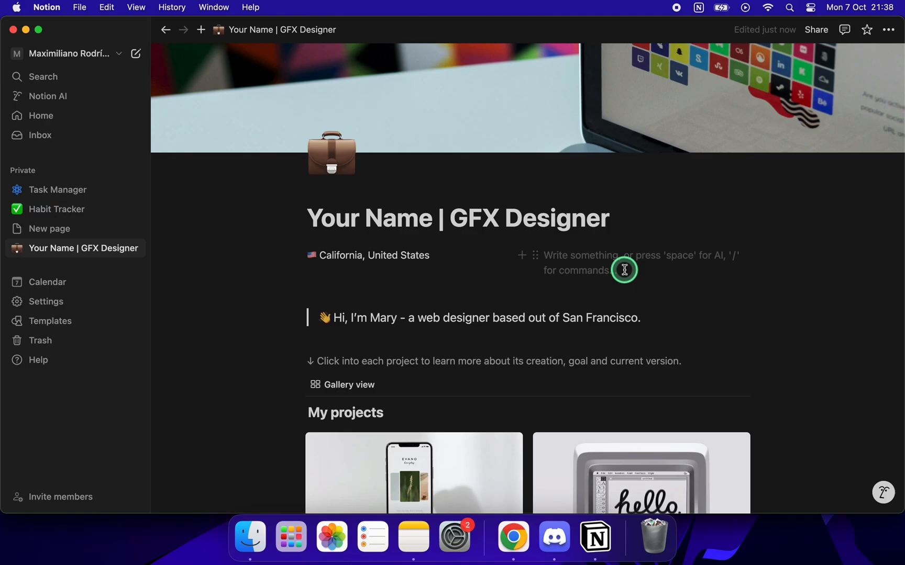
text(M)
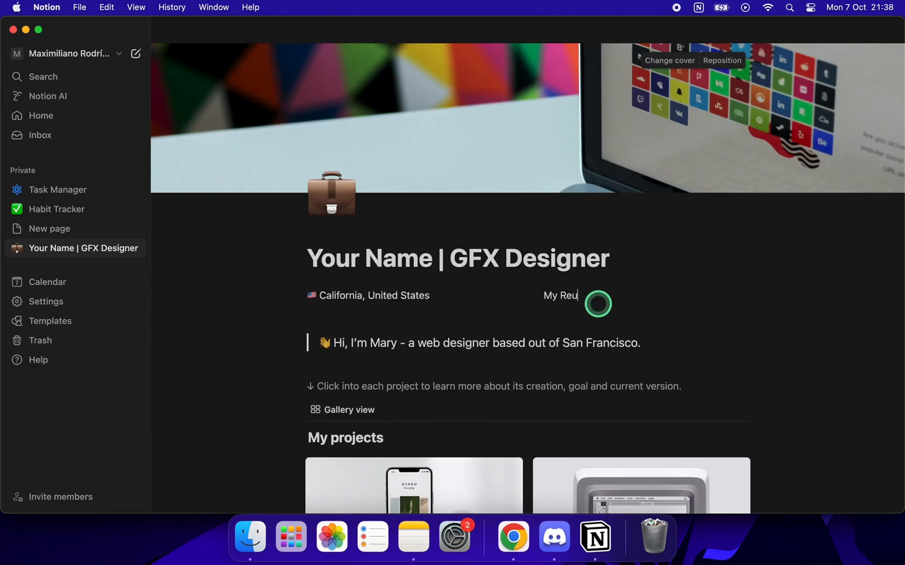
text(y Resume | LinkedIn |)
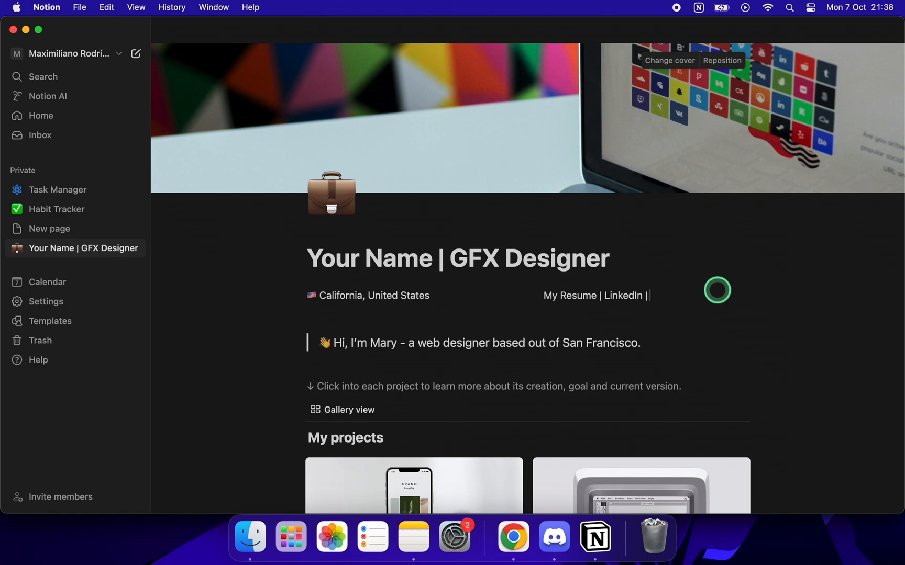
text(b)
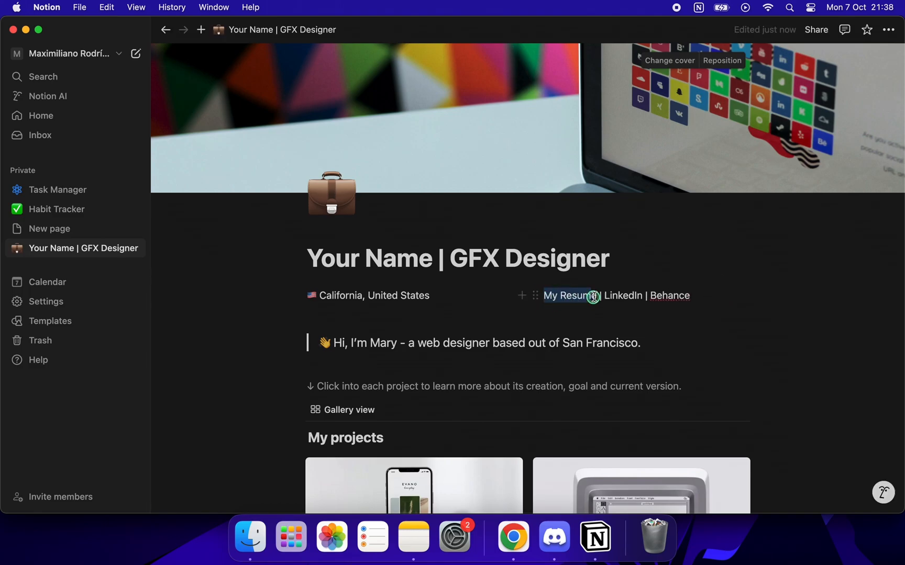
drag(593, 296, 592, 296)
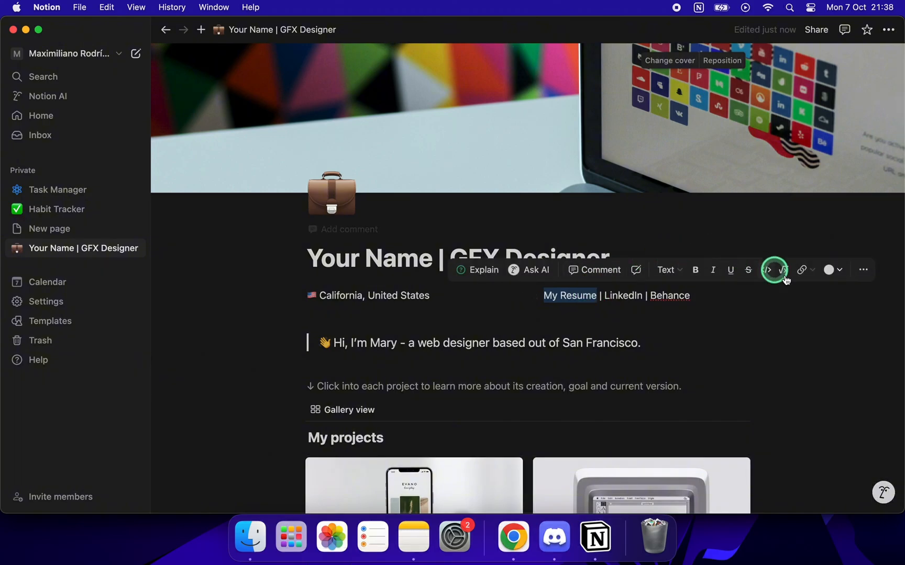
click(802, 270)
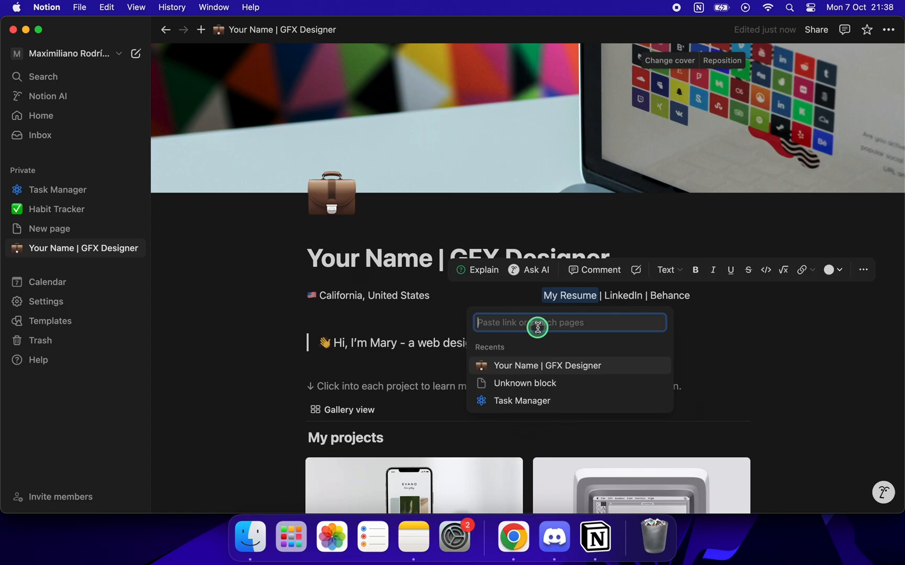
click(232, 325)
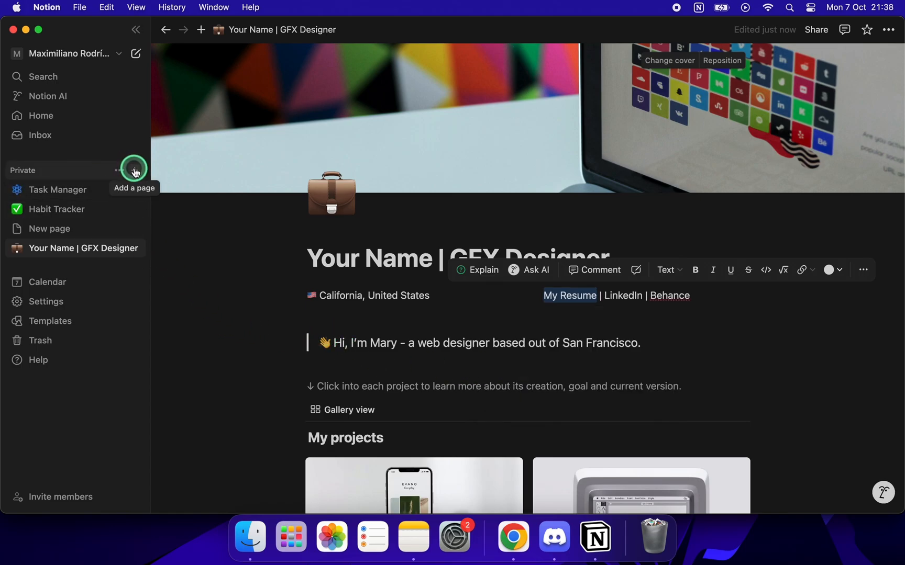
Open the empty New page and title it "ABC ABC....." as placeholder resume content.
click(105, 228)
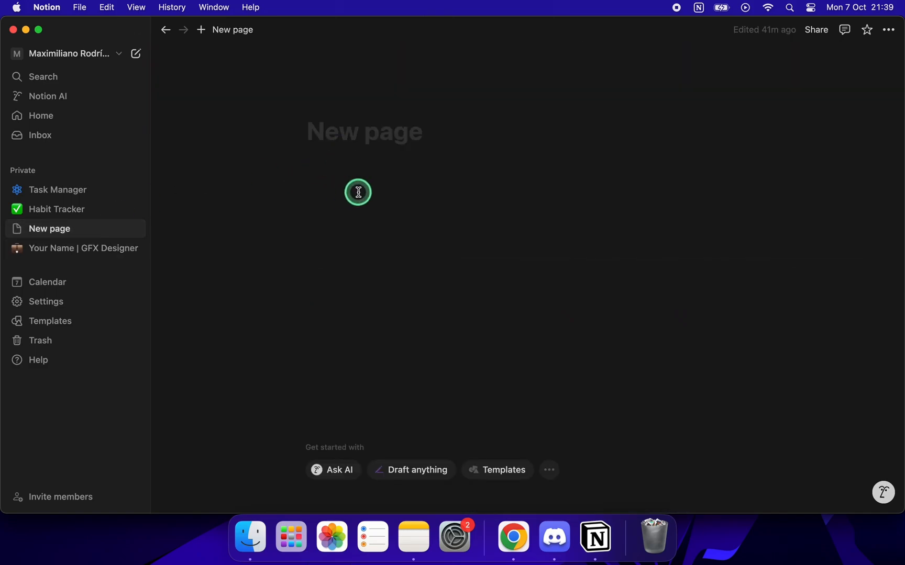
click(357, 131)
text(ABC ABC.....)
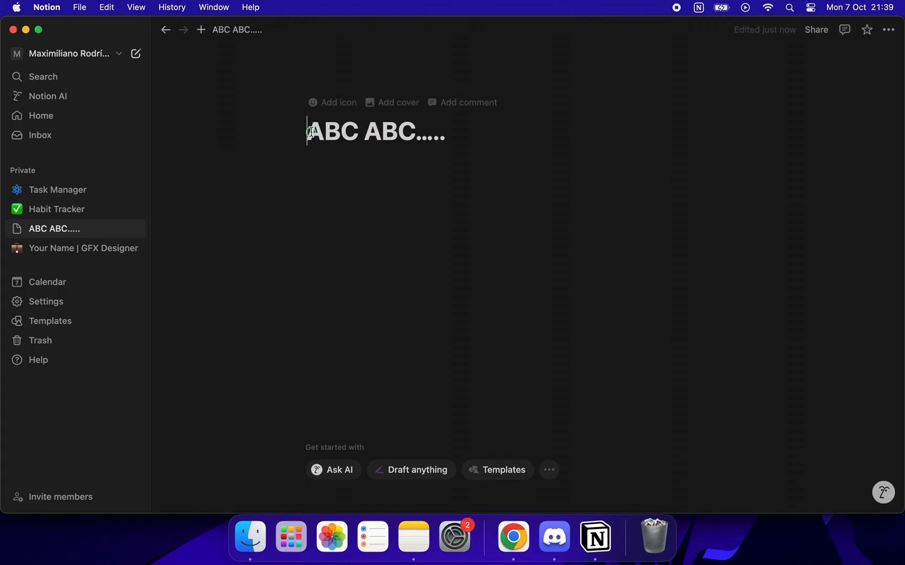
drag(308, 132, 630, 182)
Return to the "Your Name | GFX Designer" page and link the words "My Resume" to the "ABC ABC....." page.
click(98, 254)
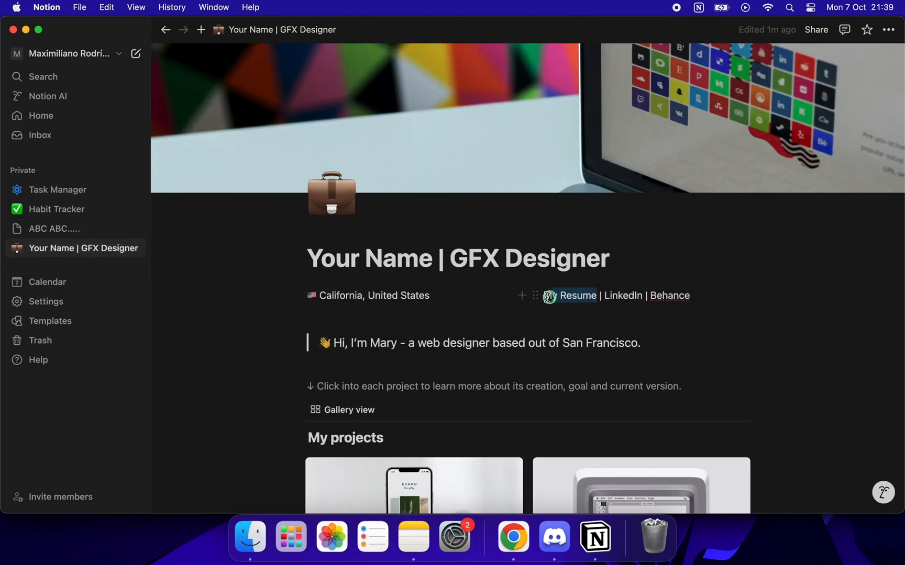
drag(548, 297, 542, 296)
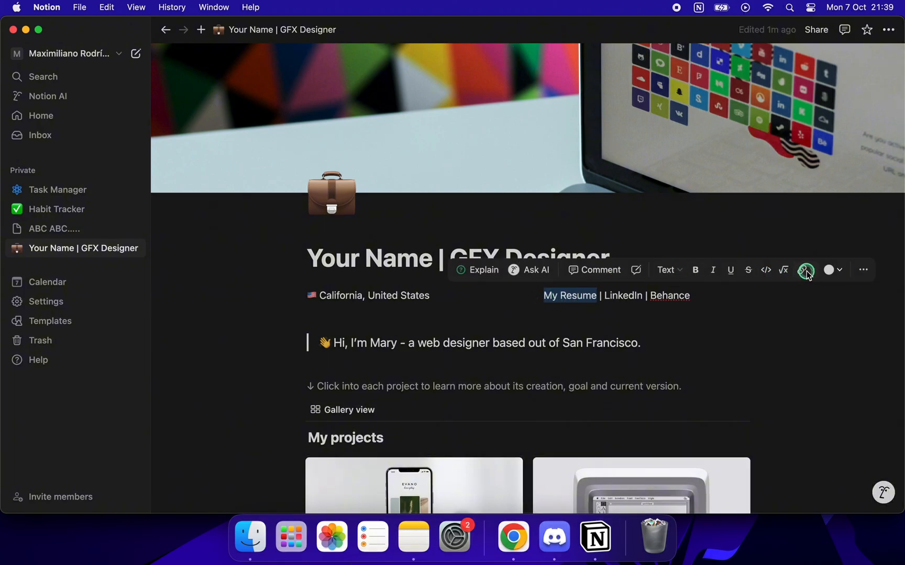
click(807, 272)
click(521, 385)
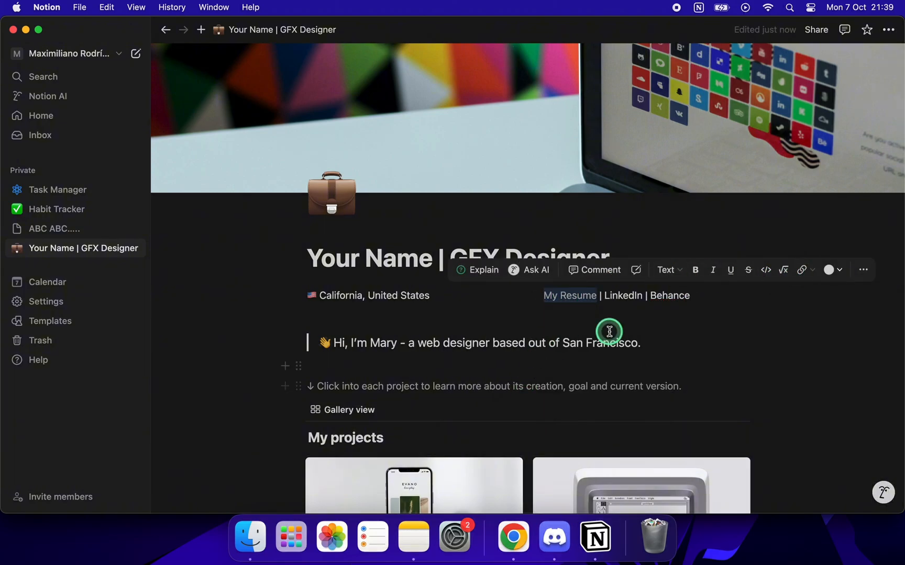
Add a link to LINKEDIN.COM on the word "LinkedIn" in the second column.
click(606, 296)
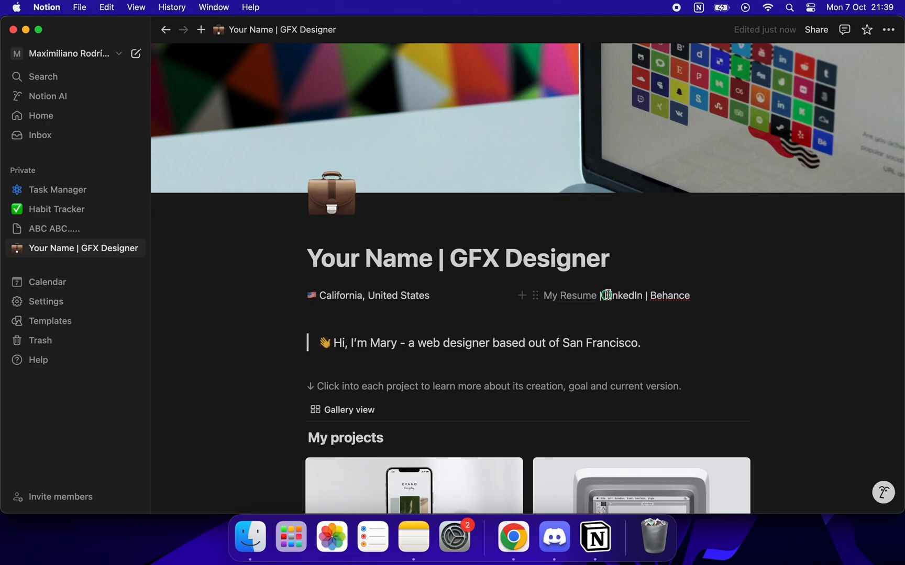
drag(642, 294, 643, 295)
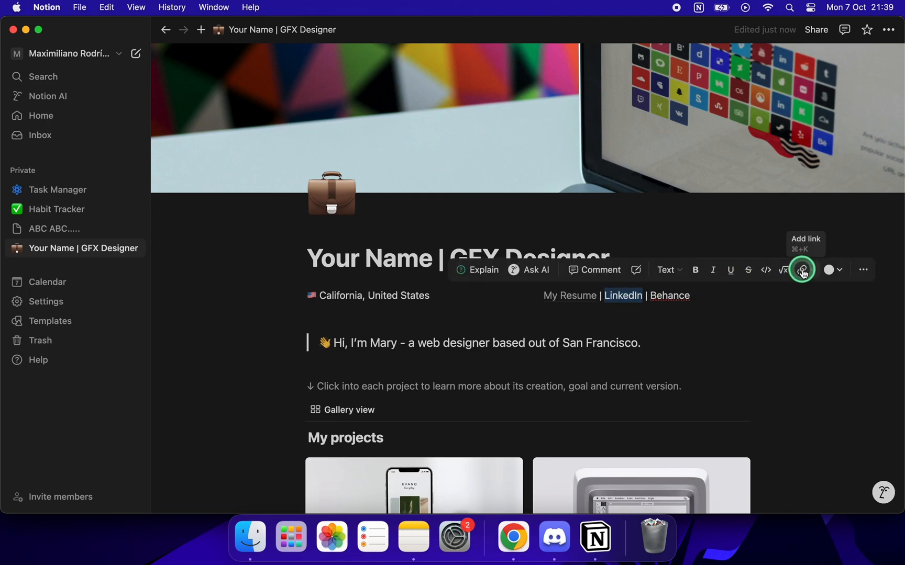
click(802, 269)
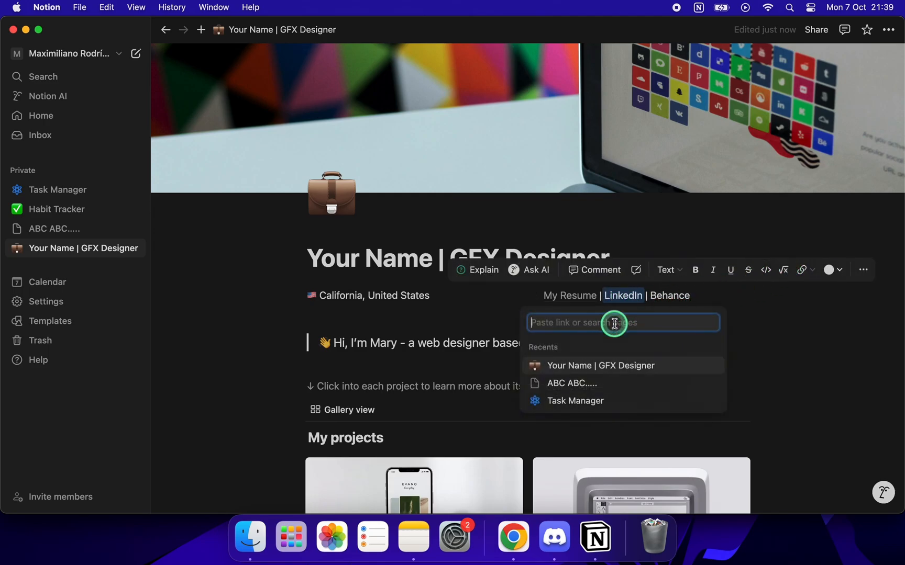
text(LINKEDIN.COM)
key(Return)
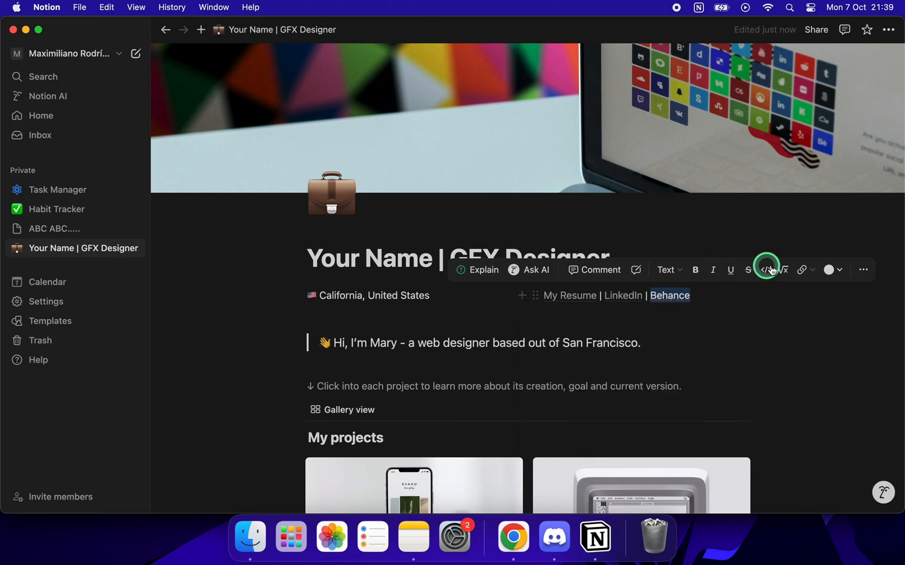
Add a link to Behance.co on the word "Behance" in the second column.
click(802, 270)
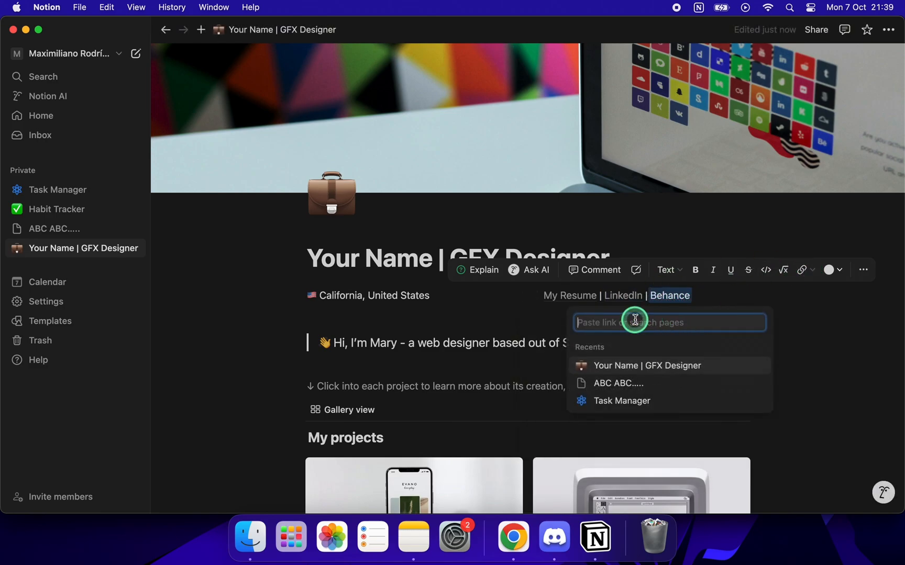
text(Behance.co)
key(Return)
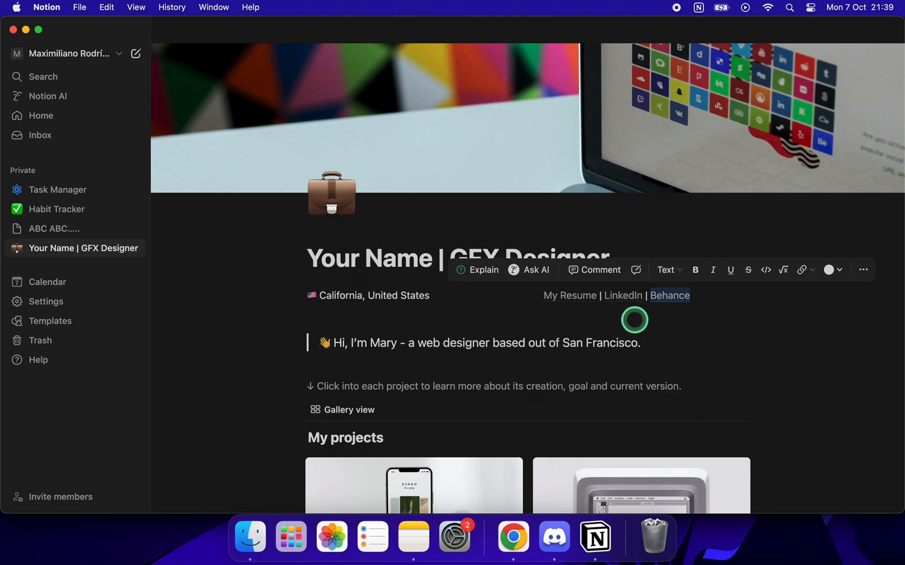
click(715, 336)
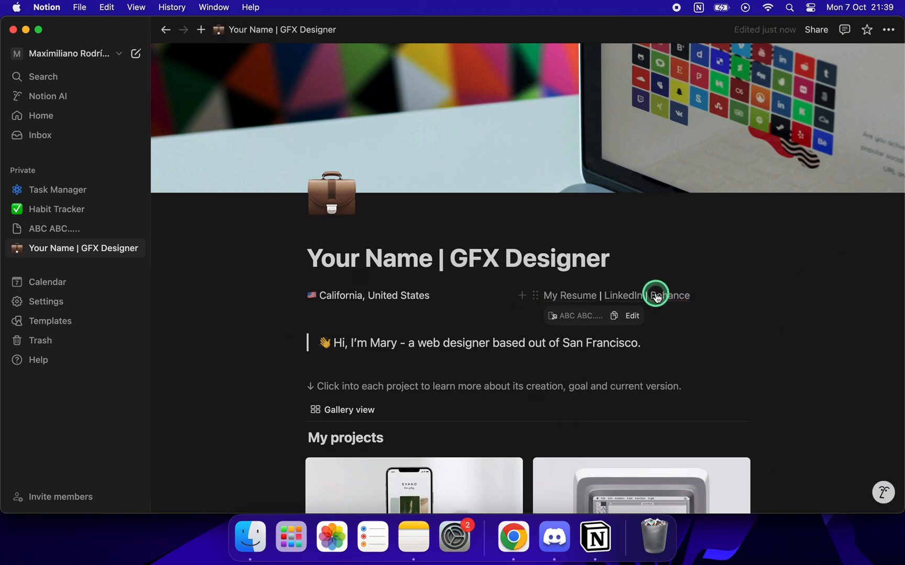
Set the text color of the "Behance" and "LinkedIn" links to green.
click(682, 297)
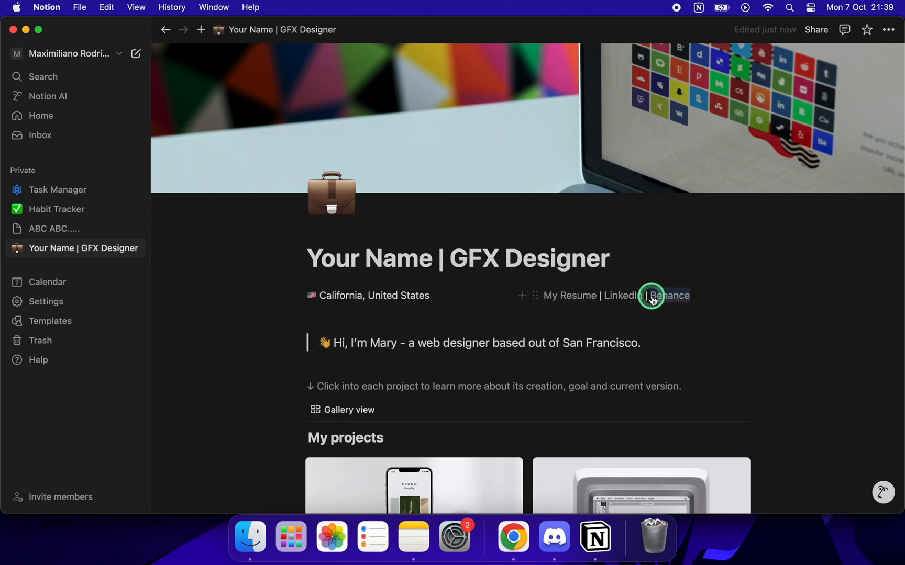
click(822, 268)
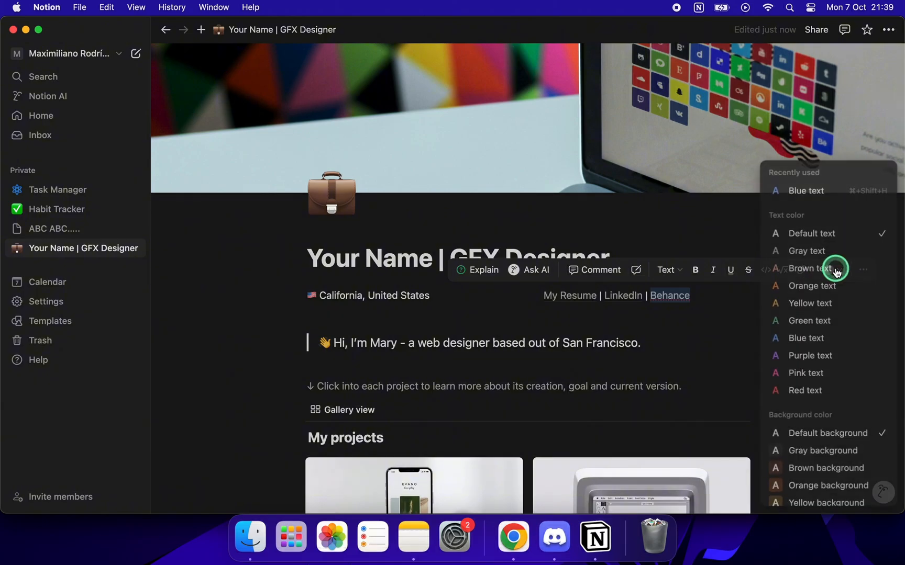
click(821, 327)
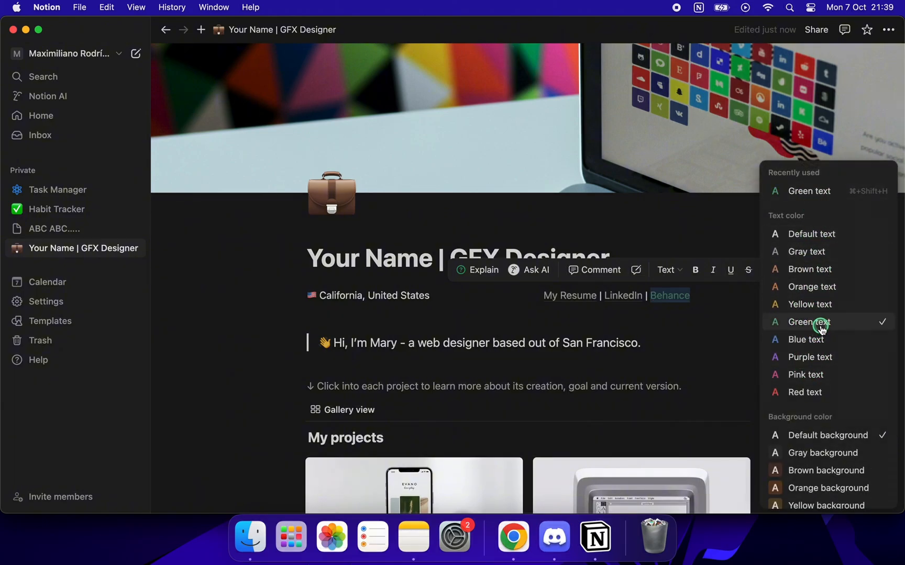
click(646, 296)
drag(646, 299, 631, 297)
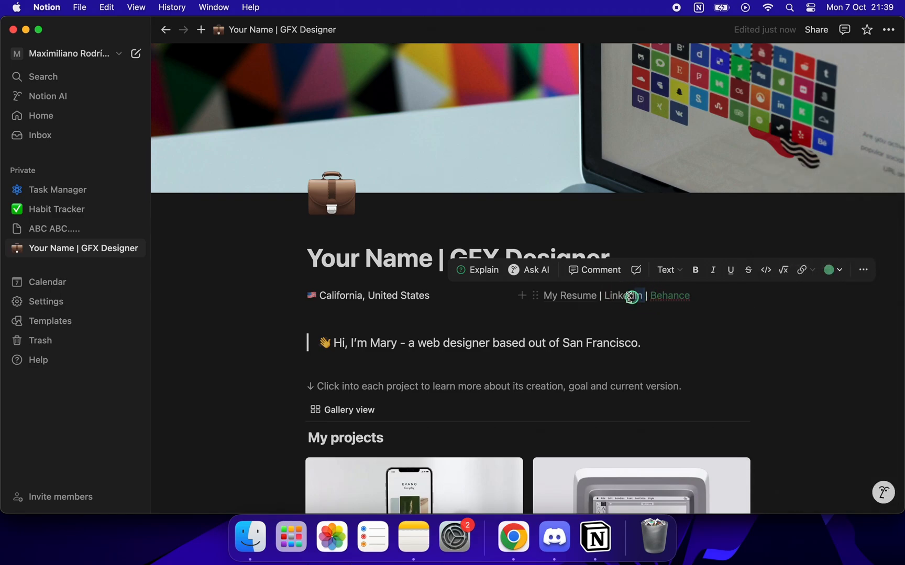
click(831, 270)
click(809, 322)
Set the text color of the "My Resume" link to green to match the other links.
click(595, 297)
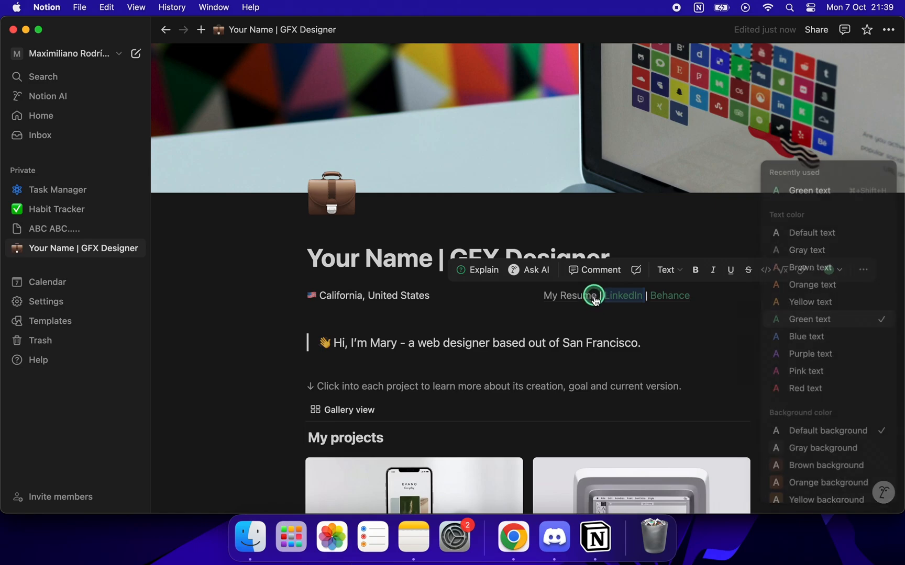
drag(598, 297, 542, 296)
click(832, 277)
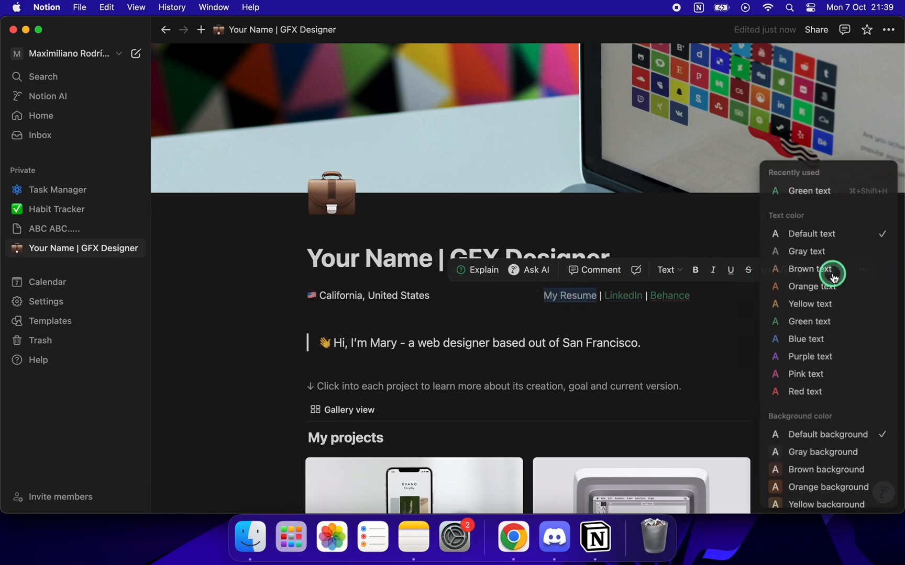
click(810, 323)
click(727, 329)
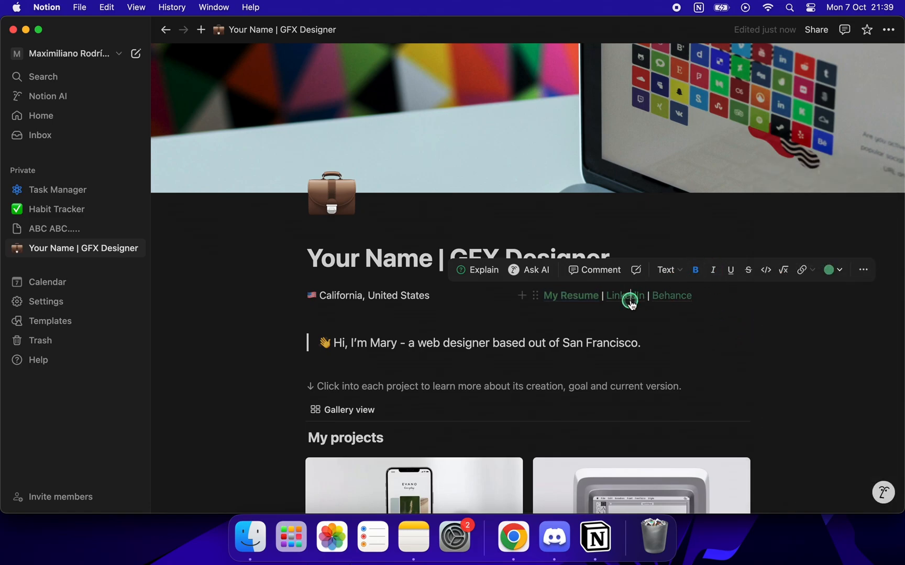
Make the "My Resume | LinkedIn | Behance" links and the "California, United States" text bold.
click(610, 297)
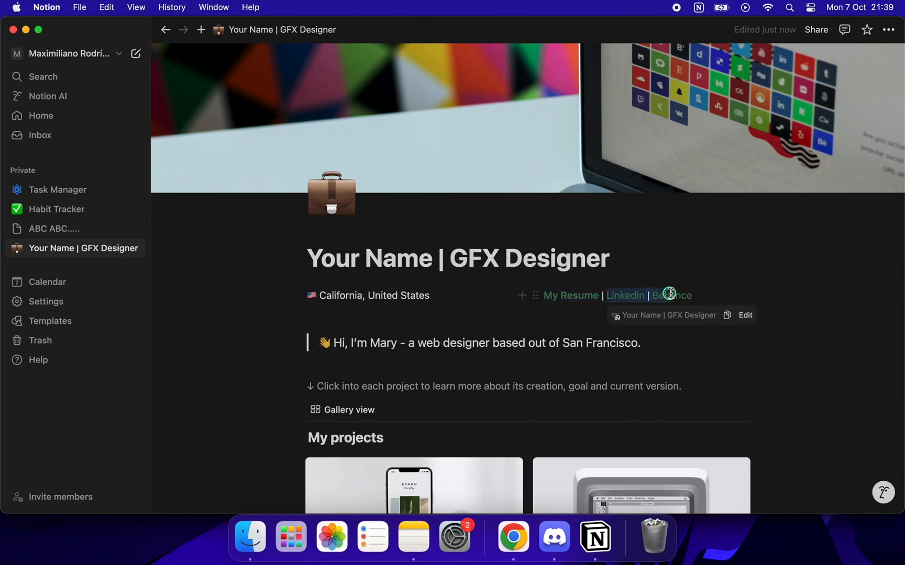
drag(670, 294, 723, 289)
scroll(722, 293, down, 3)
click(561, 250)
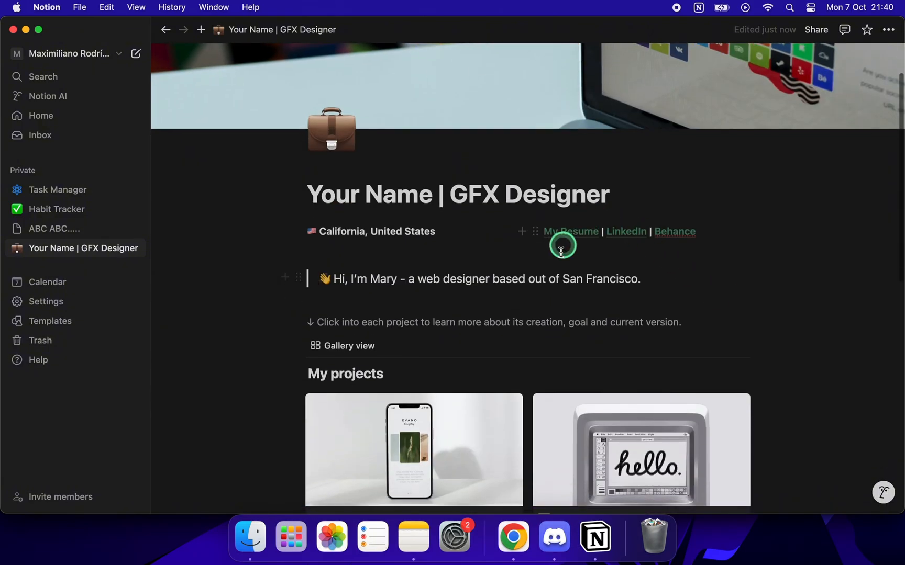
scroll(575, 327, down, 1)
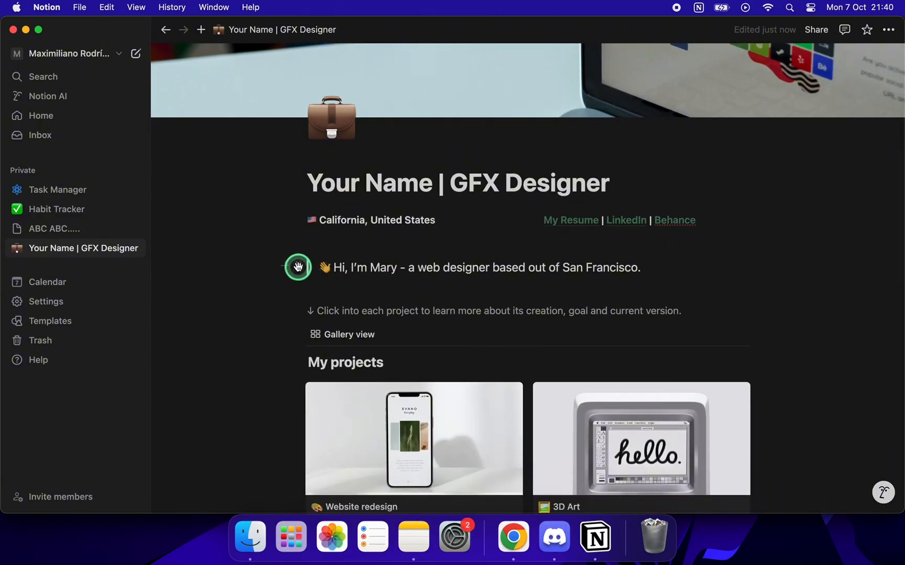
click(298, 267)
click(363, 268)
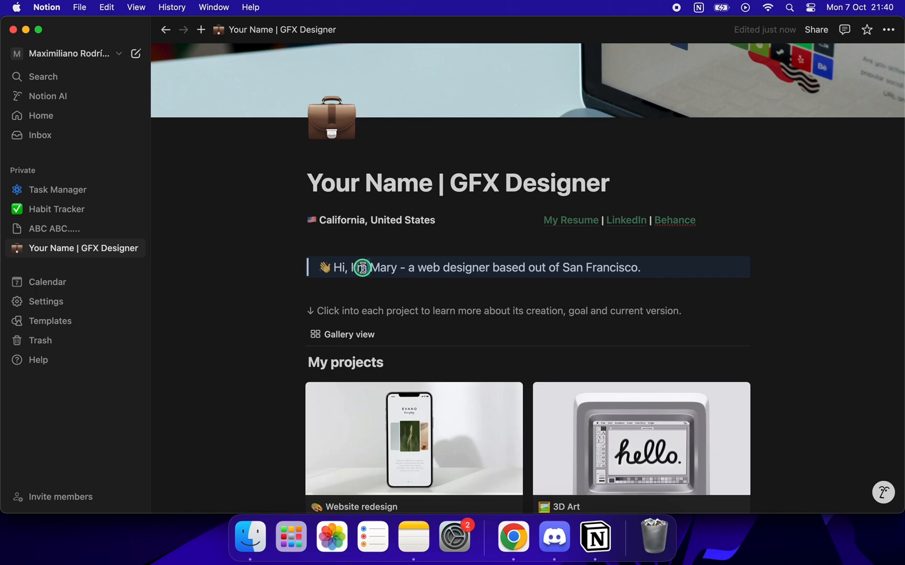
triple_click(362, 268)
click(379, 269)
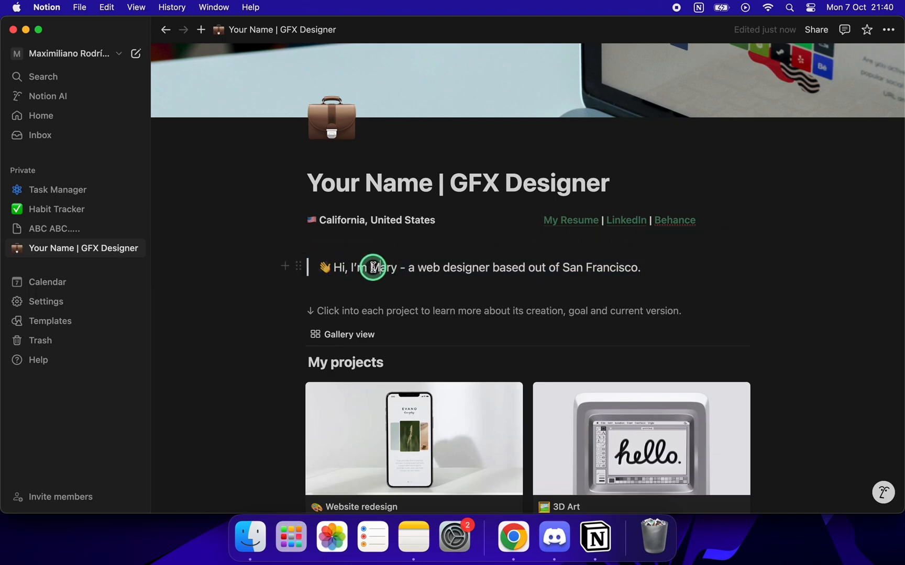
drag(394, 268, 639, 268)
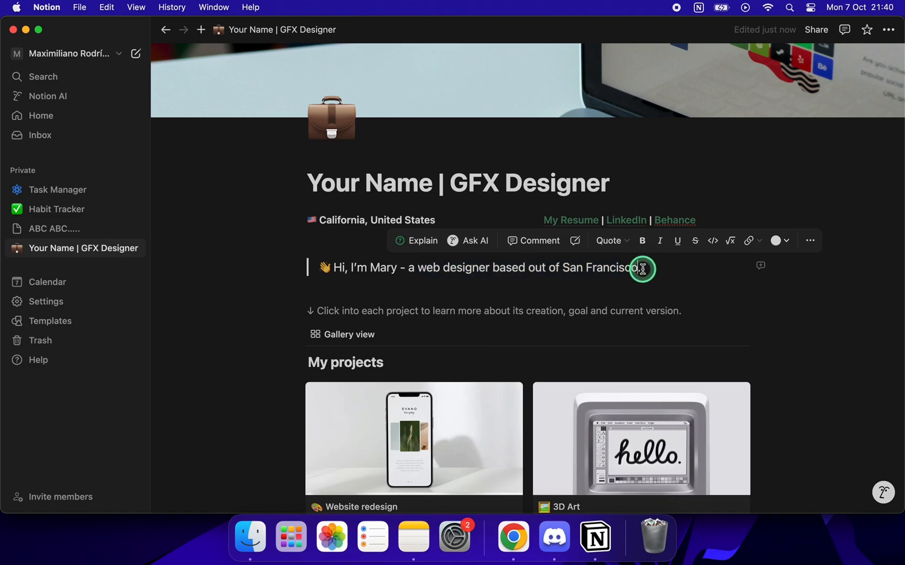
click(732, 271)
key(BackSpace)
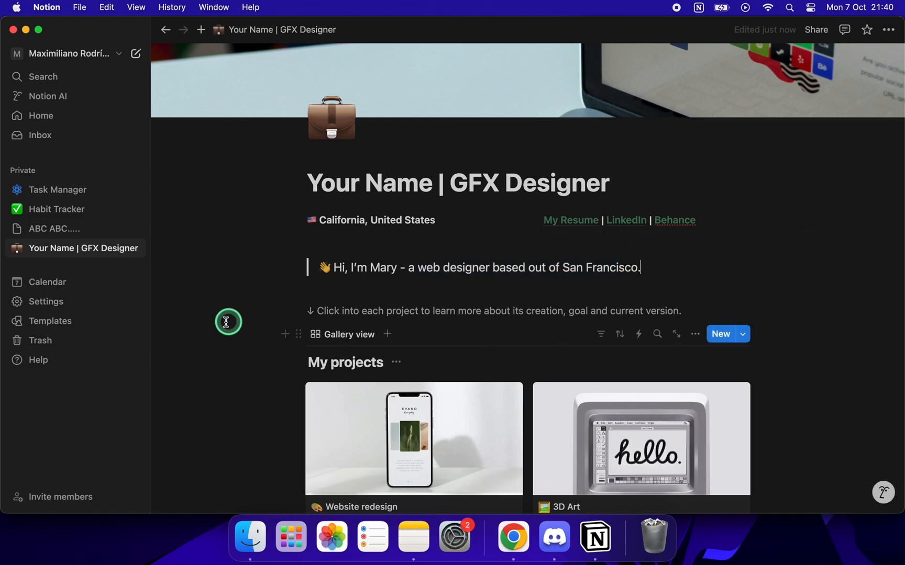
Open the "Website redesign" project from the "My projects" gallery.
scroll(250, 396, down, 2)
scroll(273, 362, down, 3)
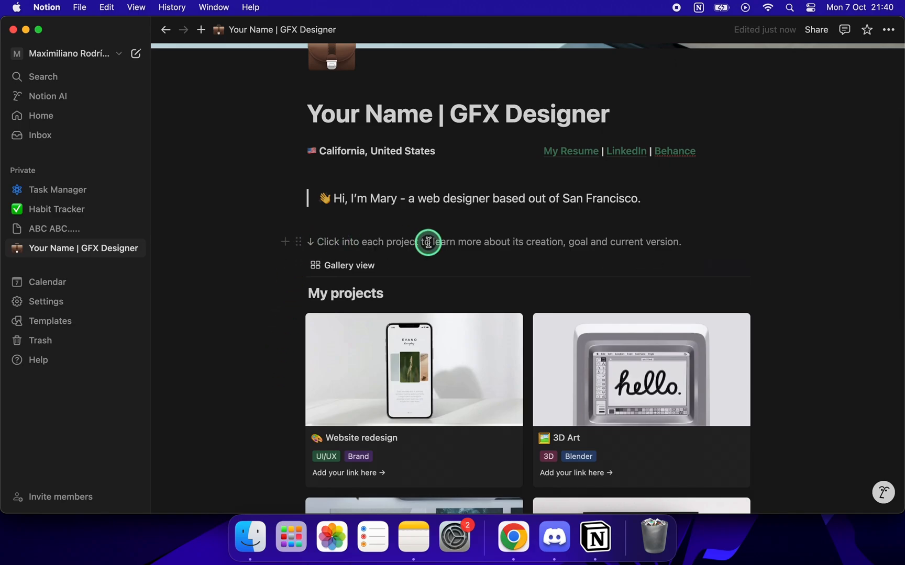
scroll(309, 381, down, 5)
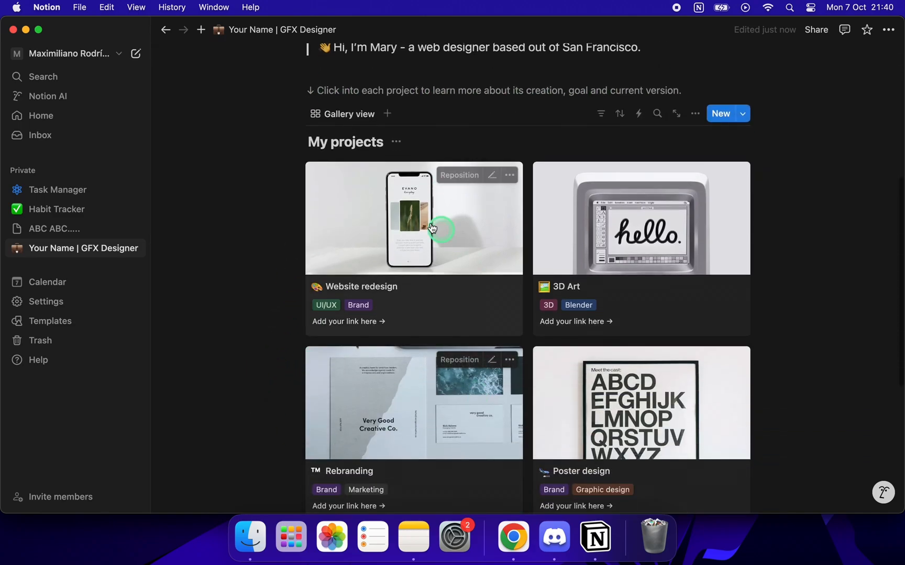
scroll(579, 251, down, 3)
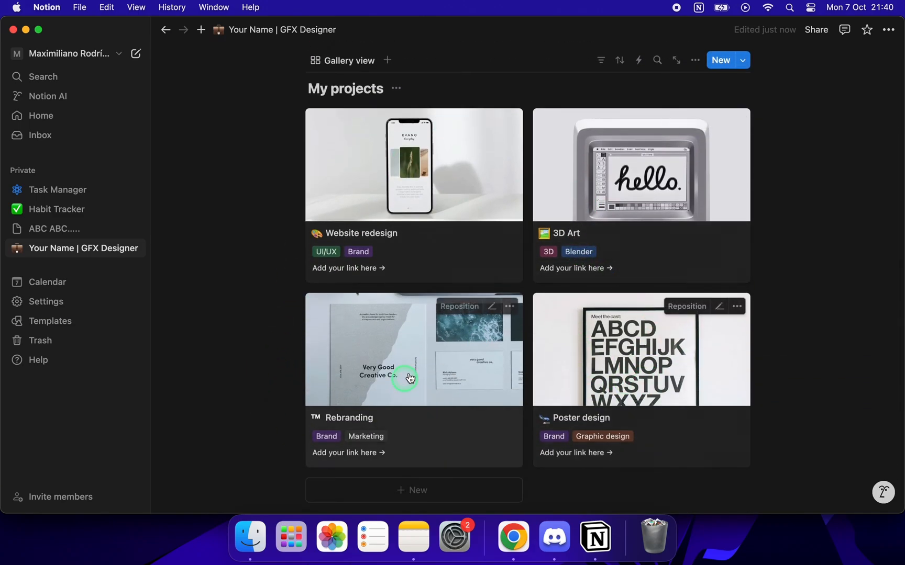
scroll(393, 356, up, 2)
scroll(389, 181, up, 1)
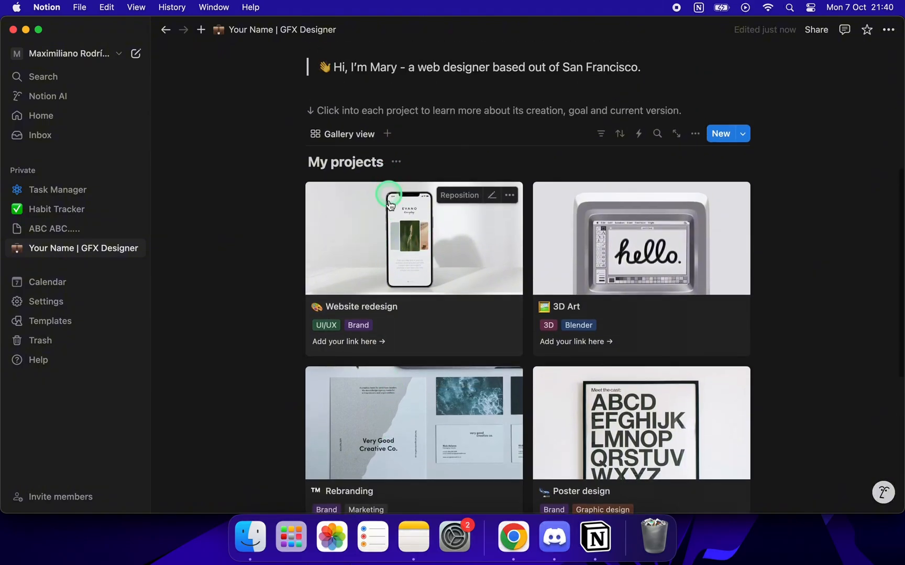
click(381, 246)
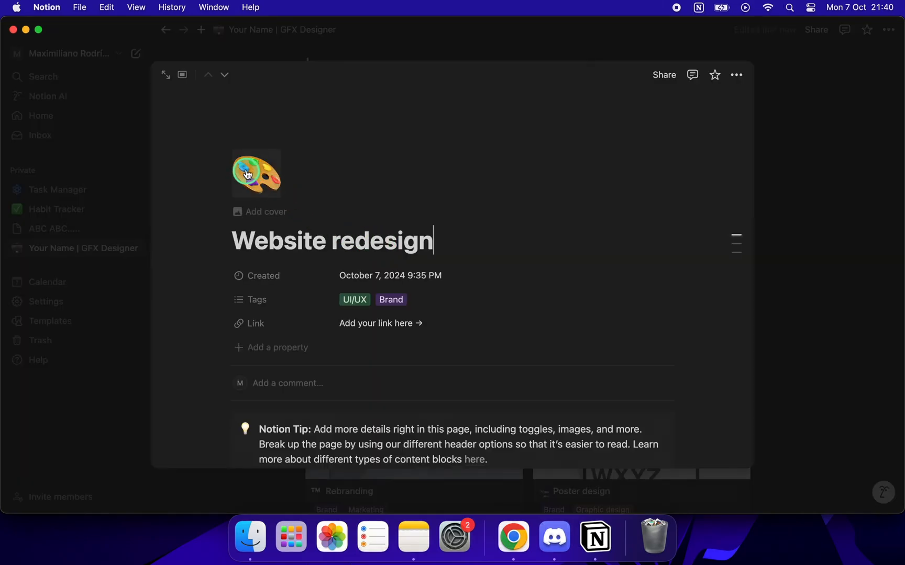
click(247, 182)
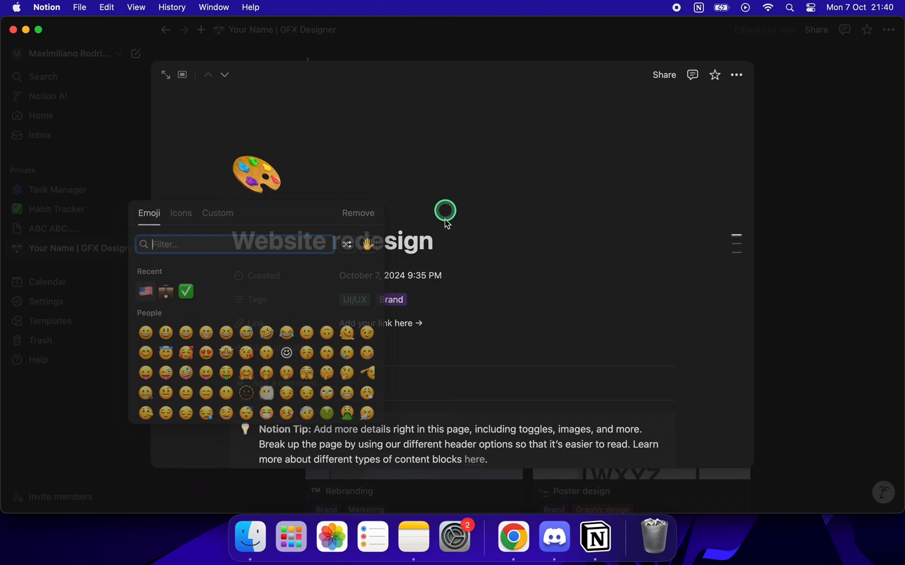
click(441, 243)
drag(441, 243, 217, 237)
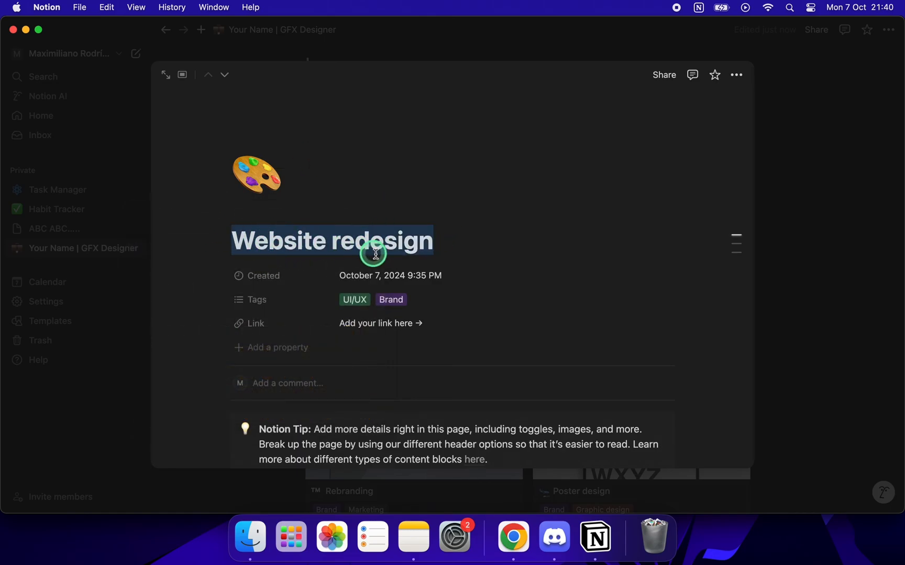
Set the tags of the "Website redesign" project to UI/UX, 3D and Brand.
click(365, 300)
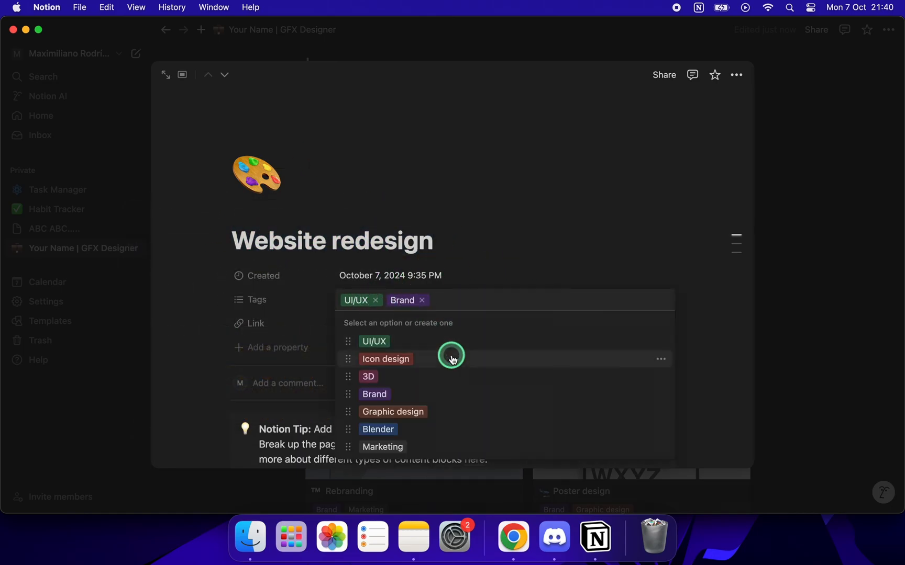
click(376, 300)
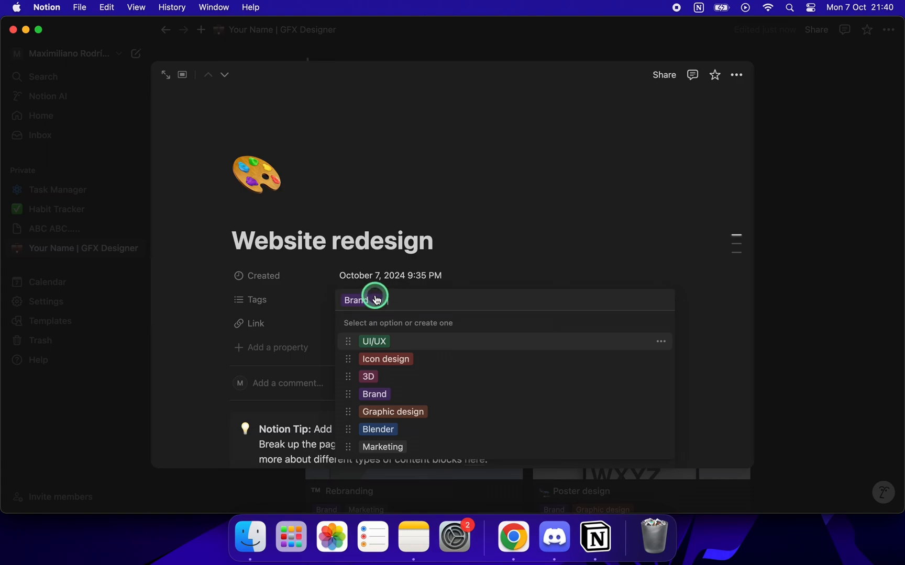
click(376, 301)
click(409, 348)
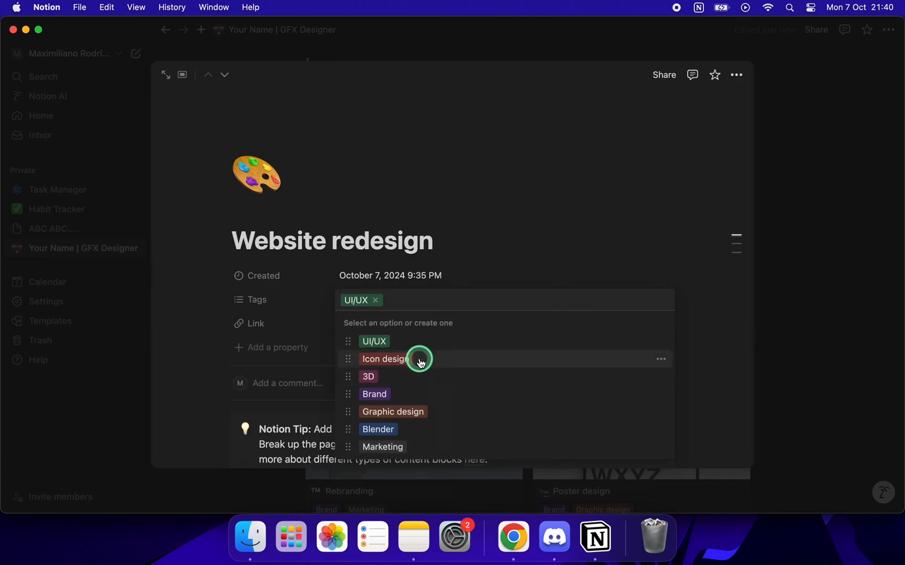
click(411, 375)
click(411, 396)
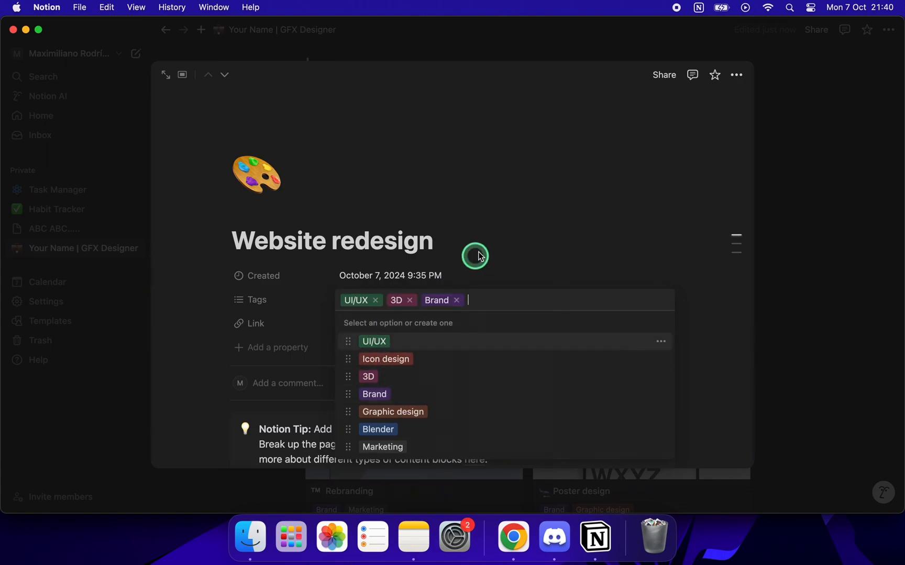
click(316, 344)
Look through the upload, embed link and Unsplash options for replacing the image under "The idea".
scroll(422, 358, down, 10)
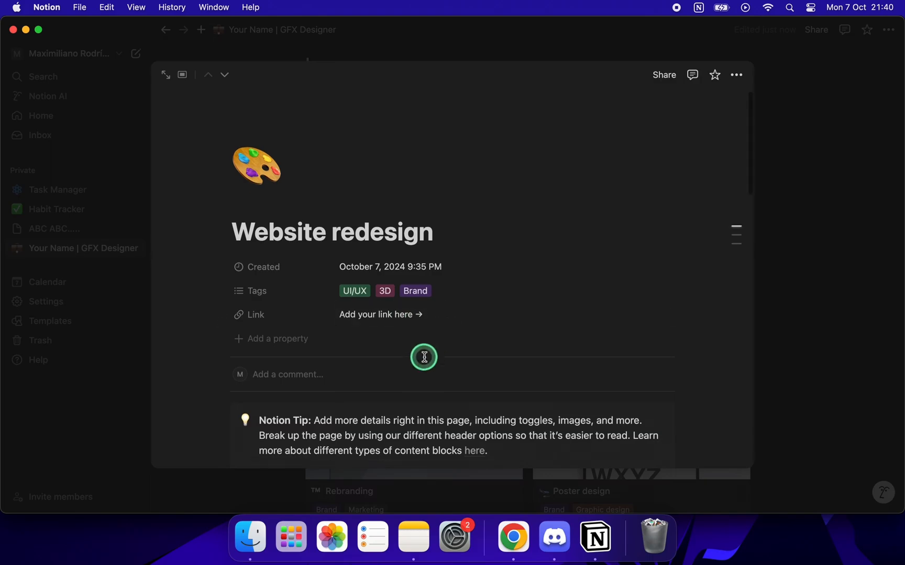
click(666, 180)
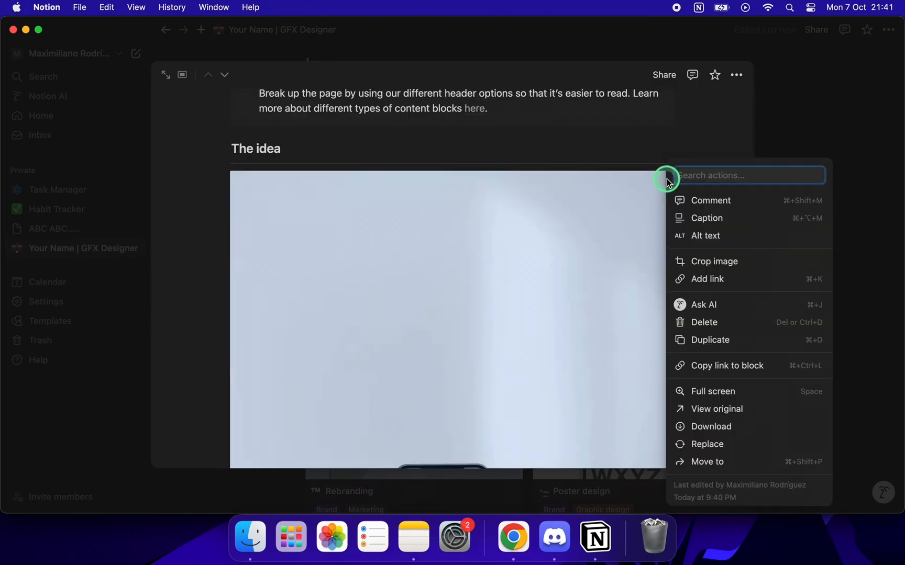
click(734, 445)
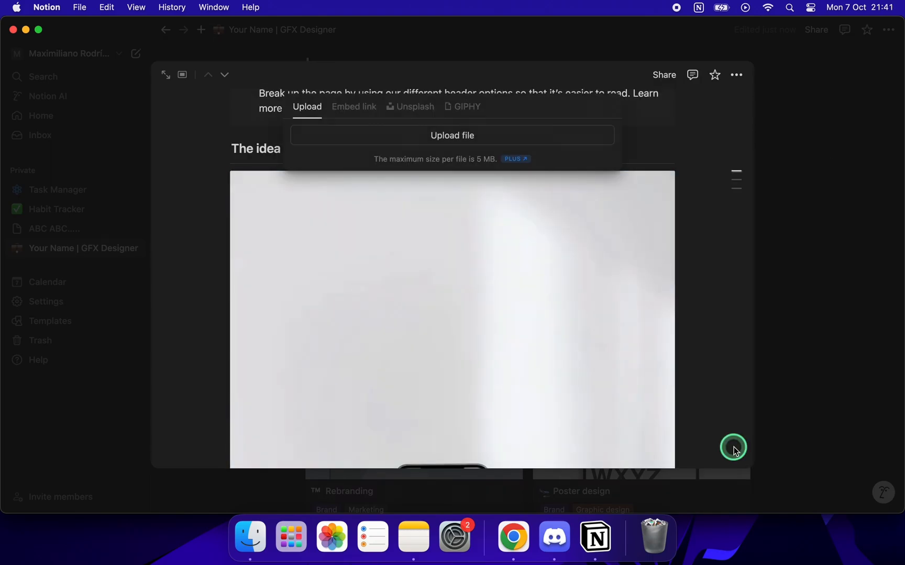
click(366, 108)
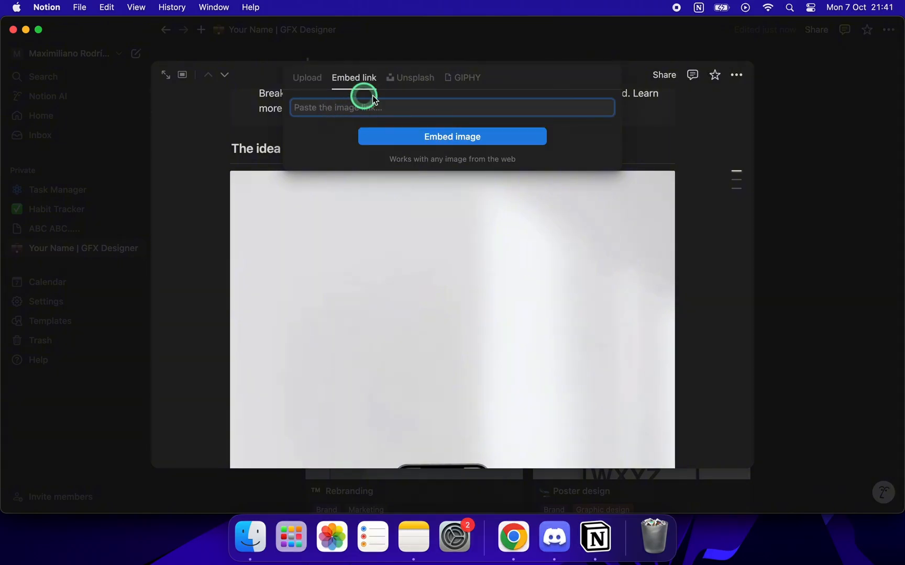
click(405, 79)
scroll(542, 270, down, 8)
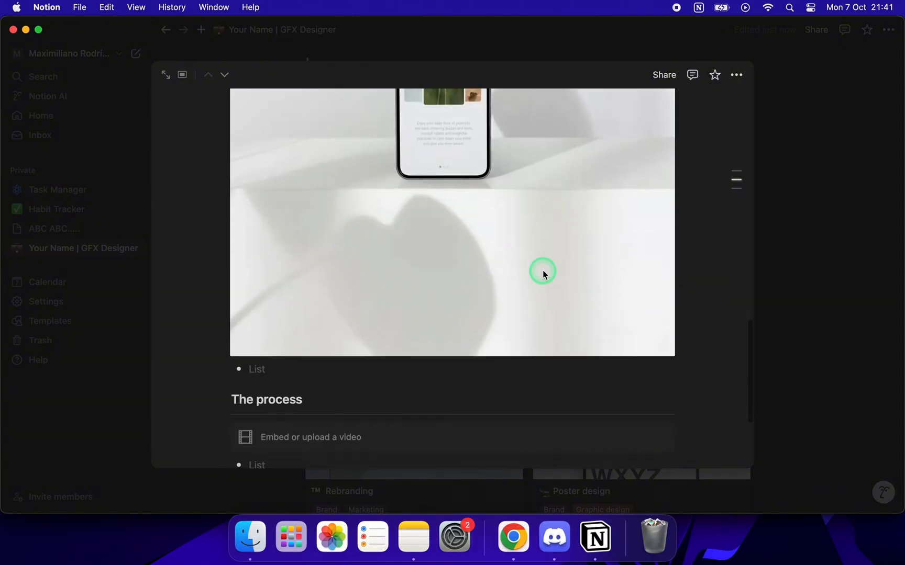
Try entering "youtube video" as the embed link for the video block under "The process", and check its upload option.
scroll(542, 270, down, 5)
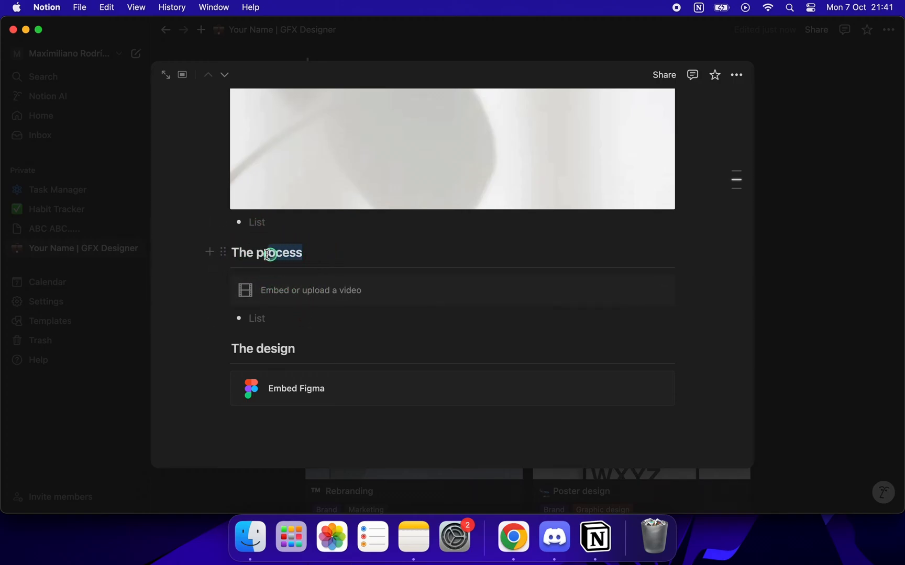
click(303, 291)
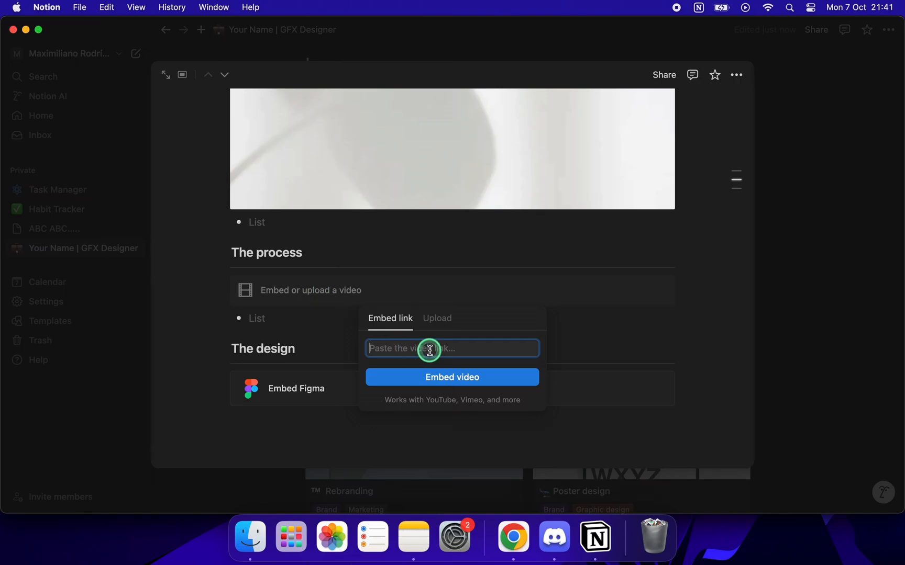
text(youtube vid)
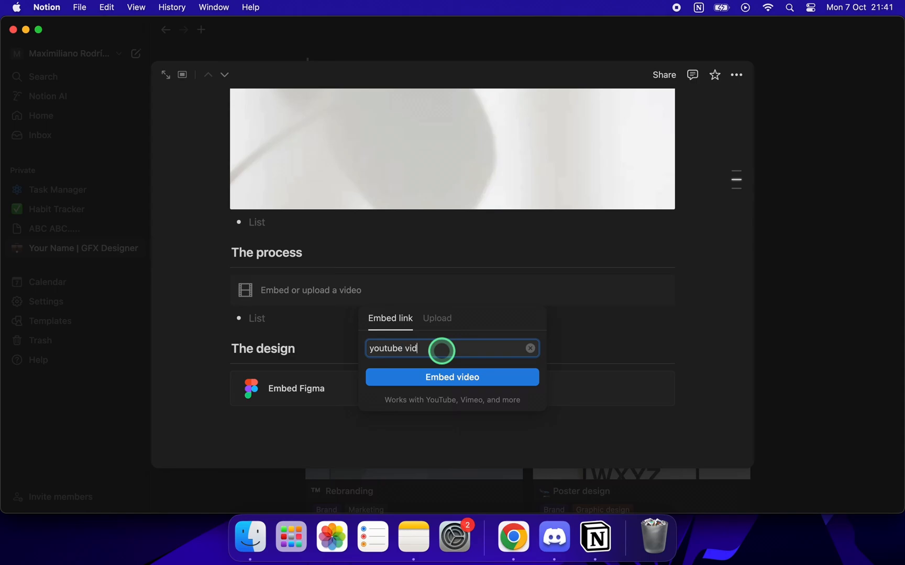
text(eo)
drag(441, 351, 343, 350)
click(436, 387)
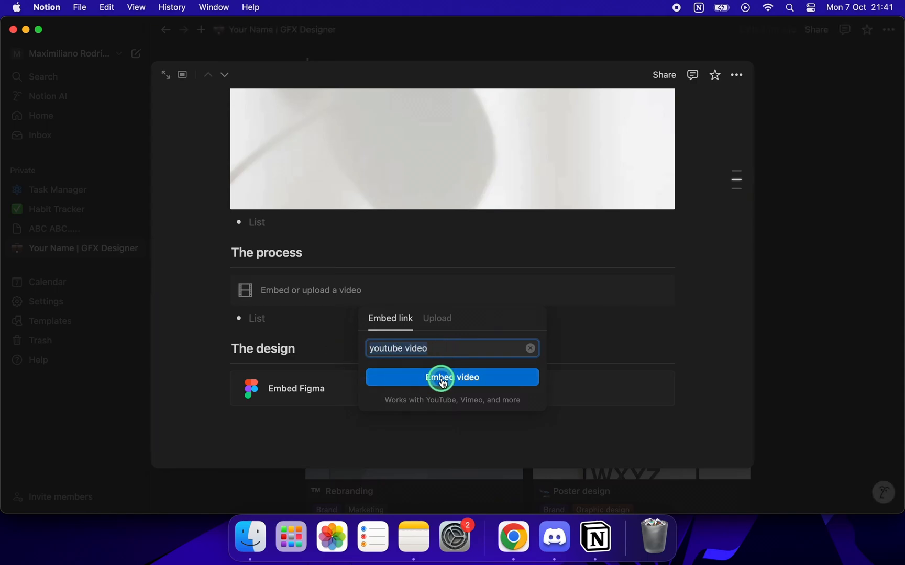
key(BackSpace)
click(436, 319)
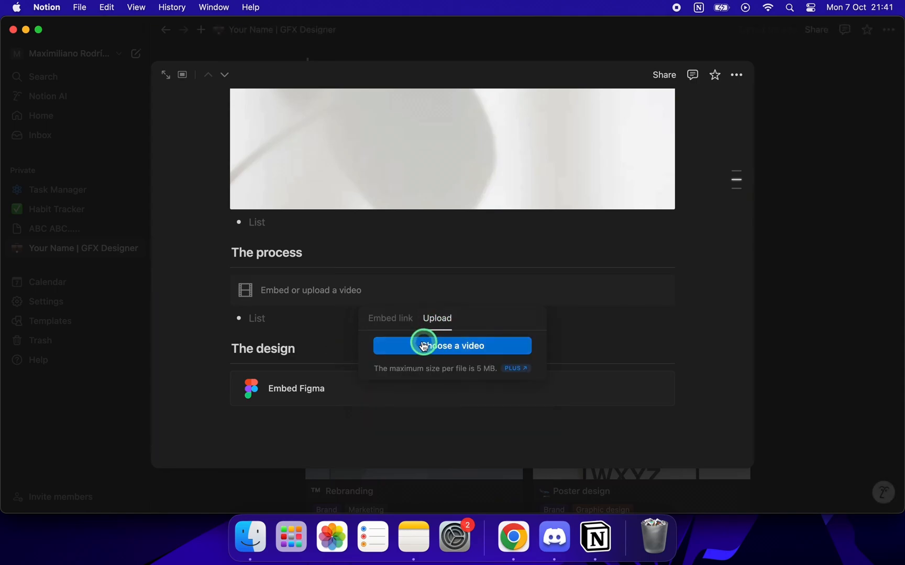
click(212, 358)
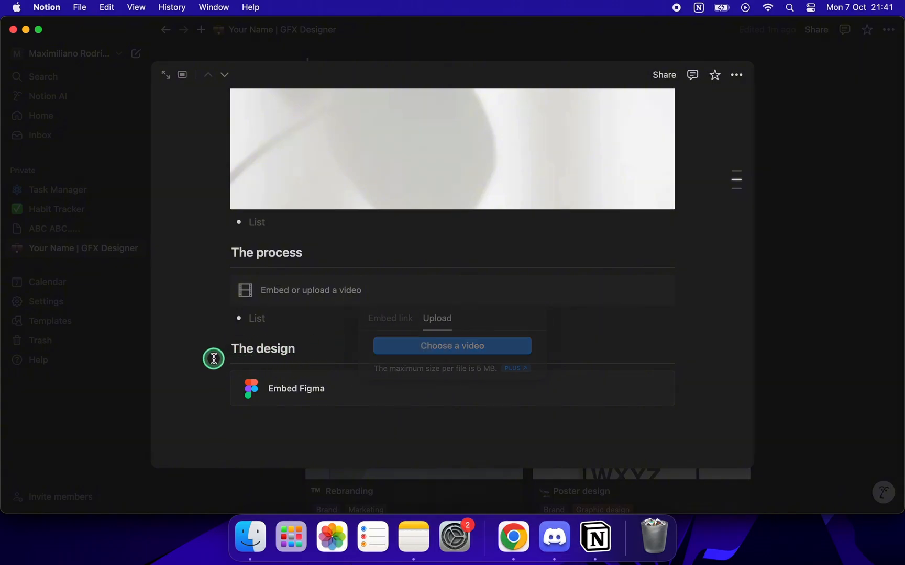
Set the Link property of the "Website redesign" project to "your design google drive.com" and return to the portfolio page.
scroll(246, 356, up, 2)
scroll(248, 356, up, 15)
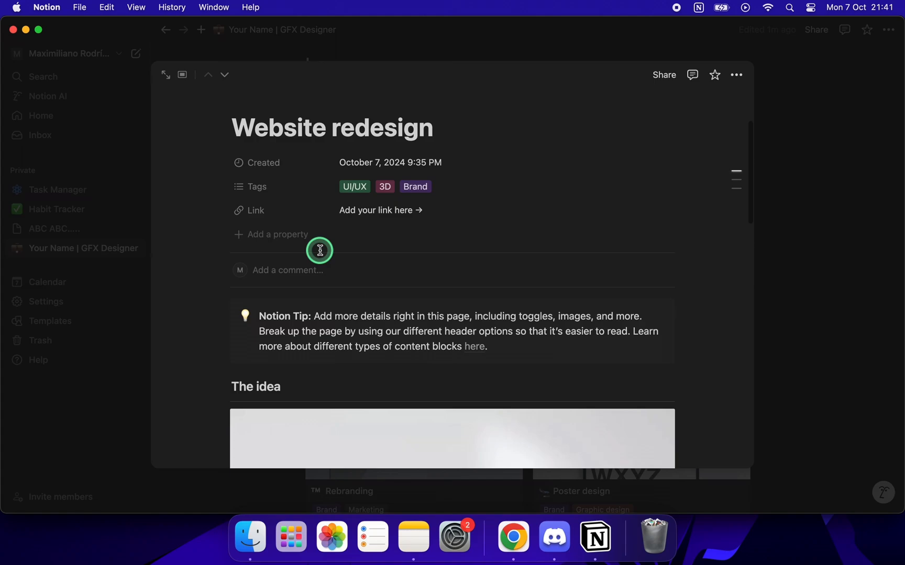
scroll(320, 250, up, 2)
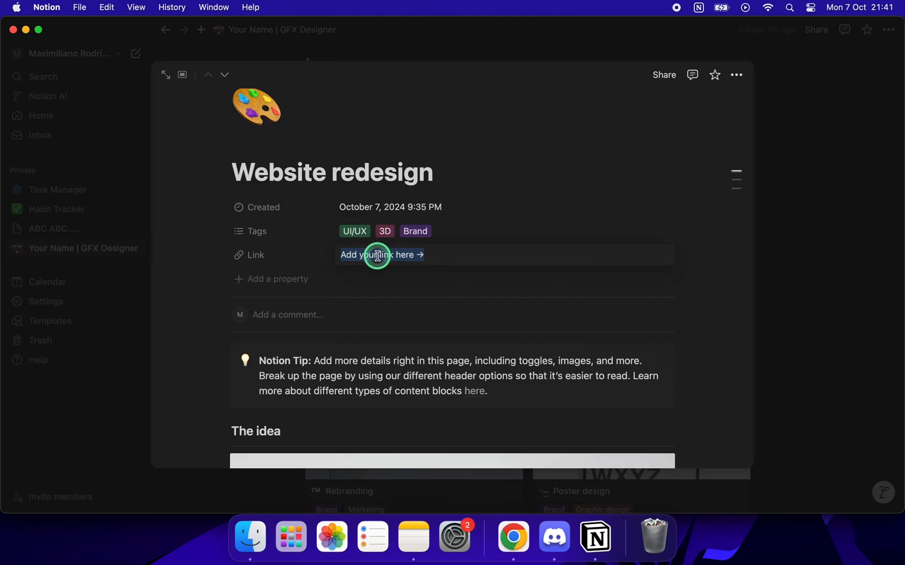
click(403, 259)
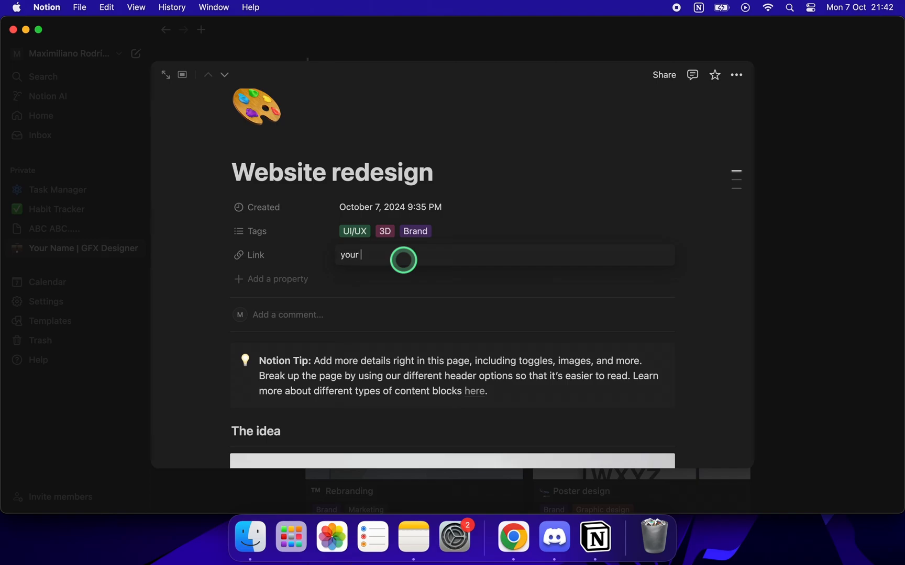
text(your design google drive)
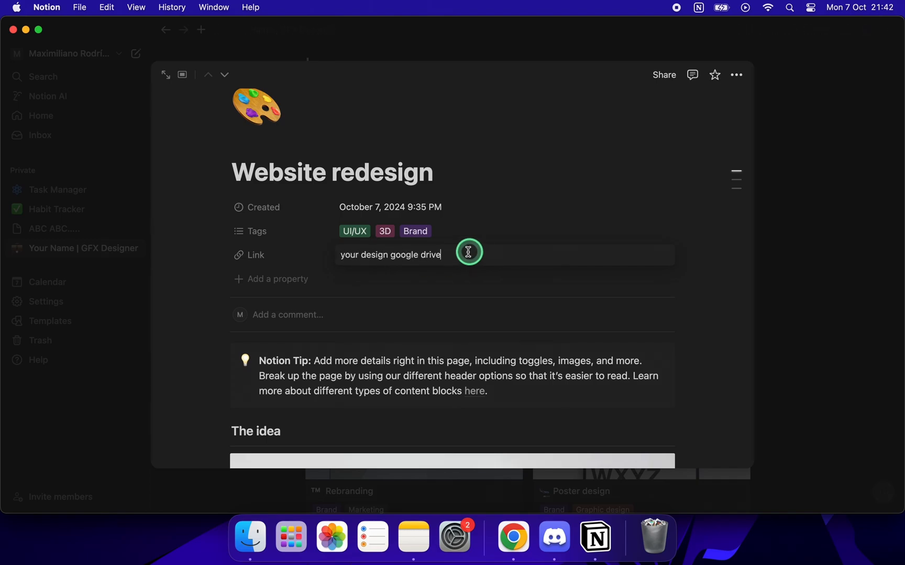
drag(468, 252, 262, 253)
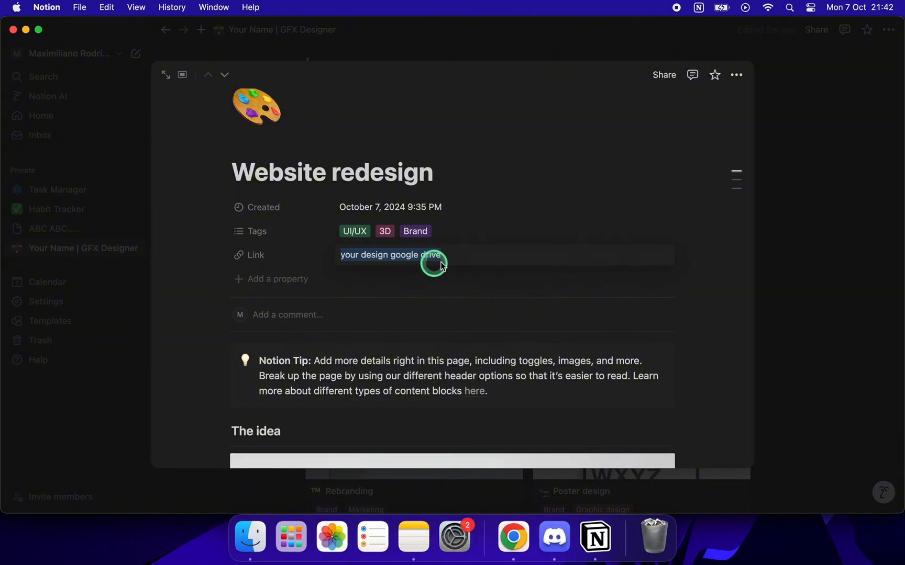
click(460, 253)
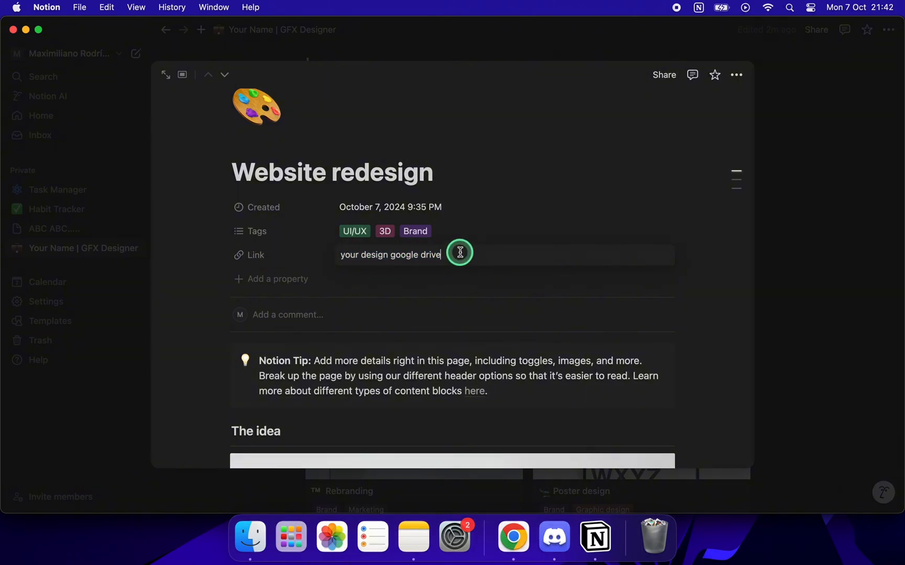
click(470, 282)
click(781, 273)
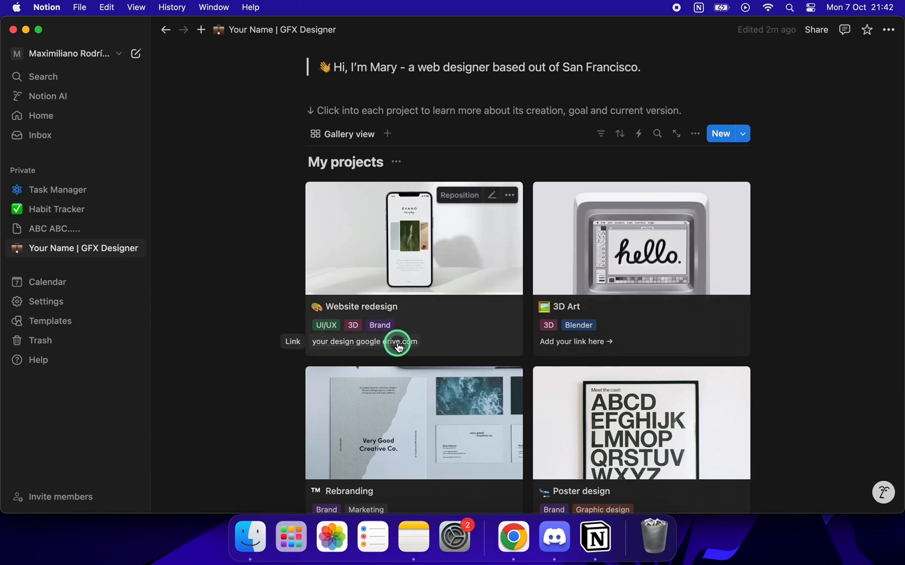
Move the "Email Me" link block from the end of the portfolio page to the header, directly below the profile links.
scroll(398, 346, up, 5)
scroll(301, 347, down, 10)
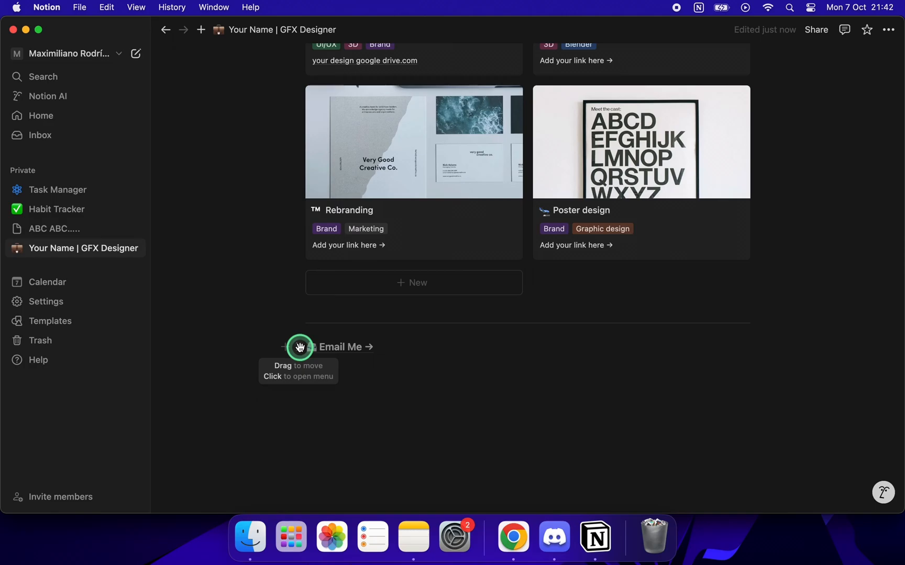
click(299, 347)
click(383, 377)
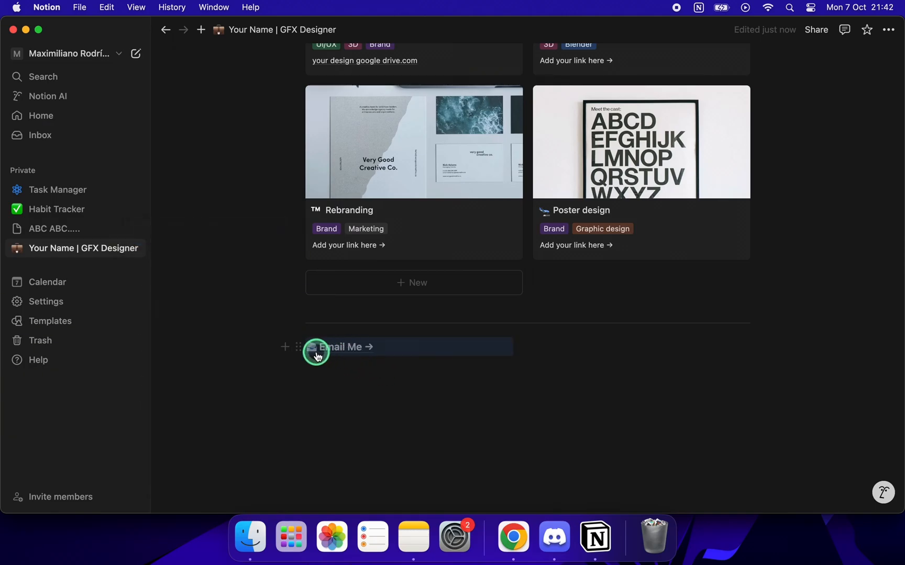
drag(299, 347, 697, 344)
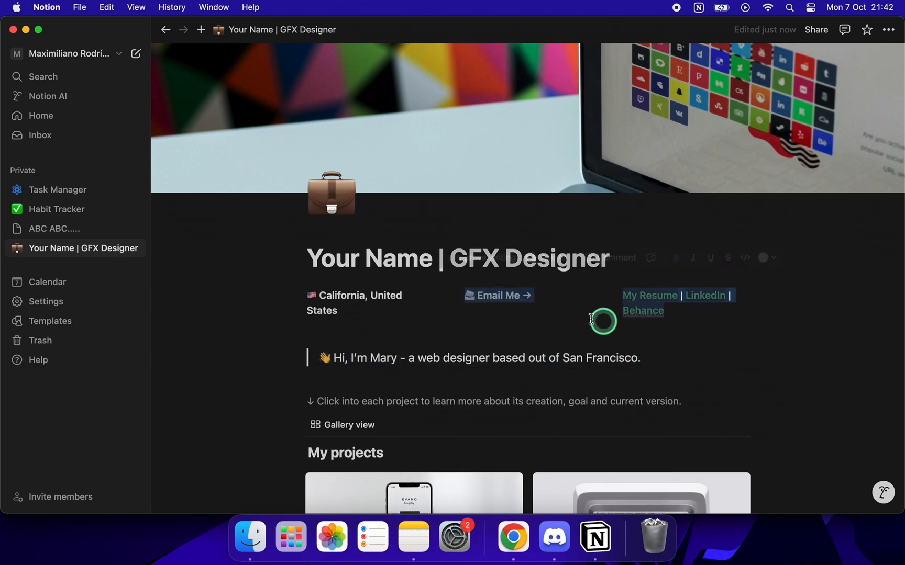
click(515, 309)
drag(457, 296, 696, 321)
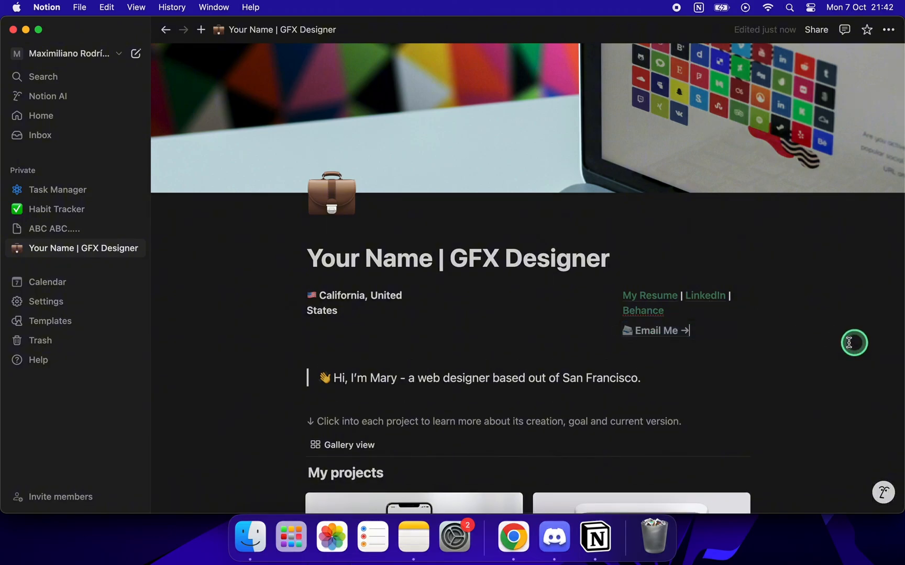
Resize the header columns so the location and profile links each fit on one line, and add an empty line below "Email Me".
scroll(838, 340, down, 2)
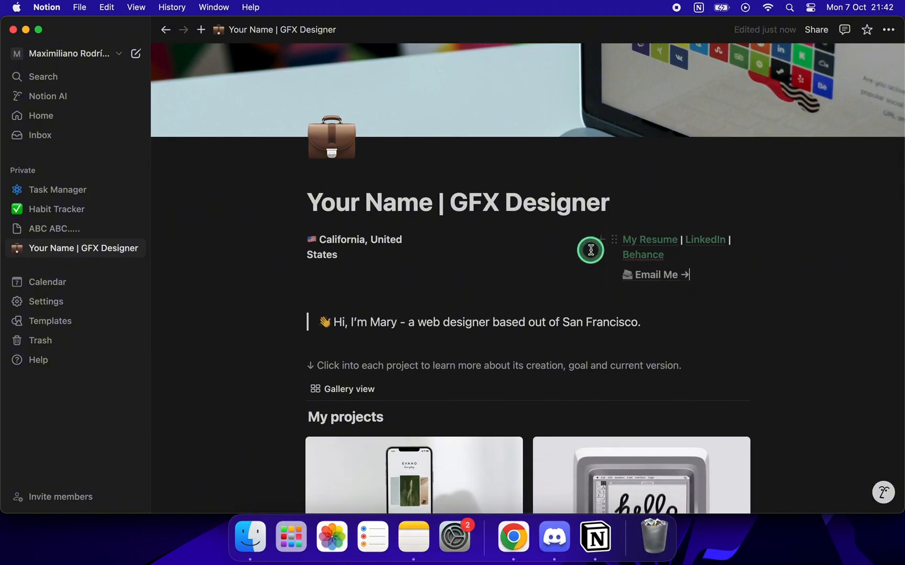
drag(610, 249, 512, 248)
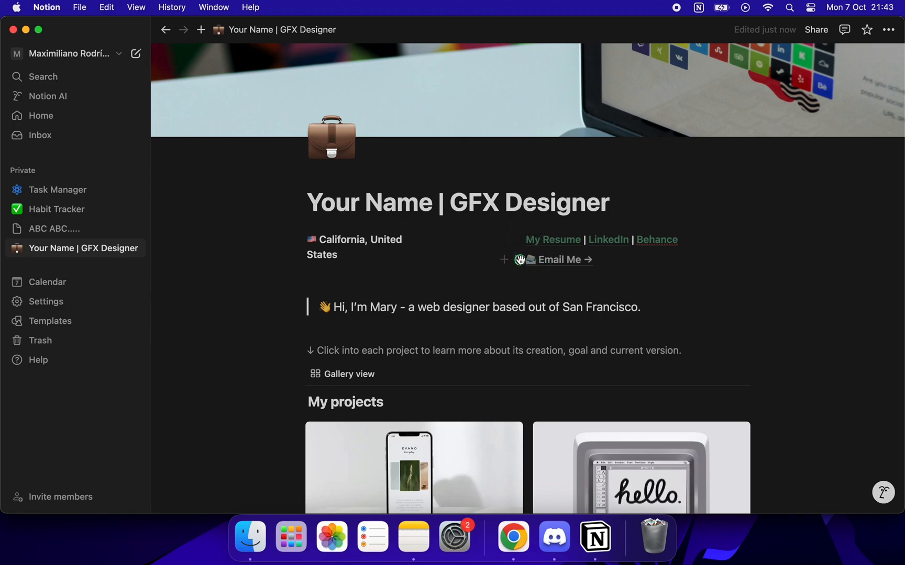
drag(579, 267, 440, 245)
drag(560, 260, 560, 260)
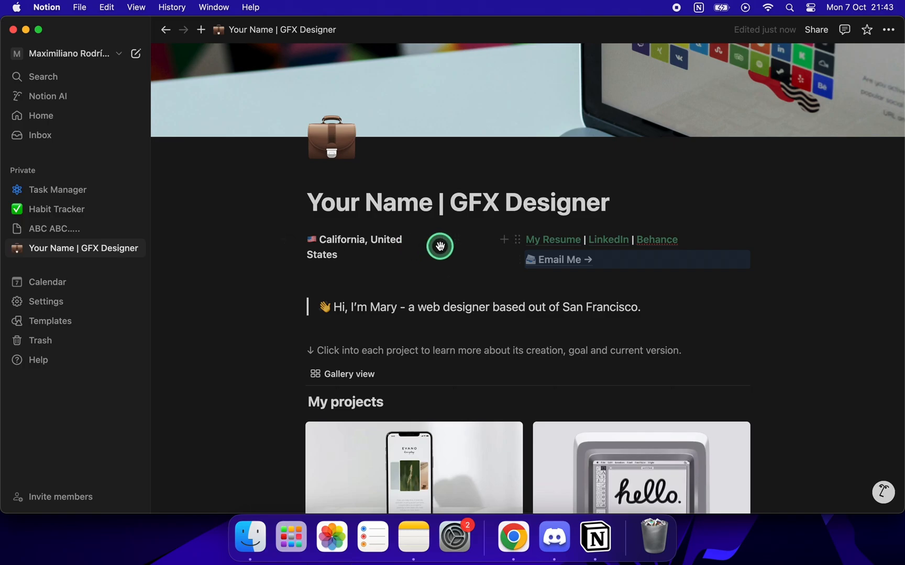
click(445, 256)
drag(446, 256, 464, 256)
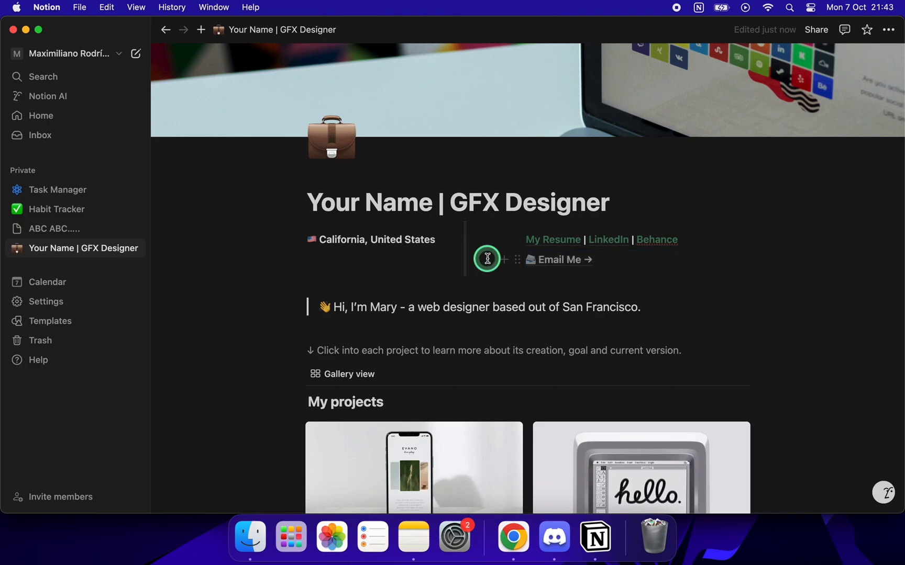
click(506, 266)
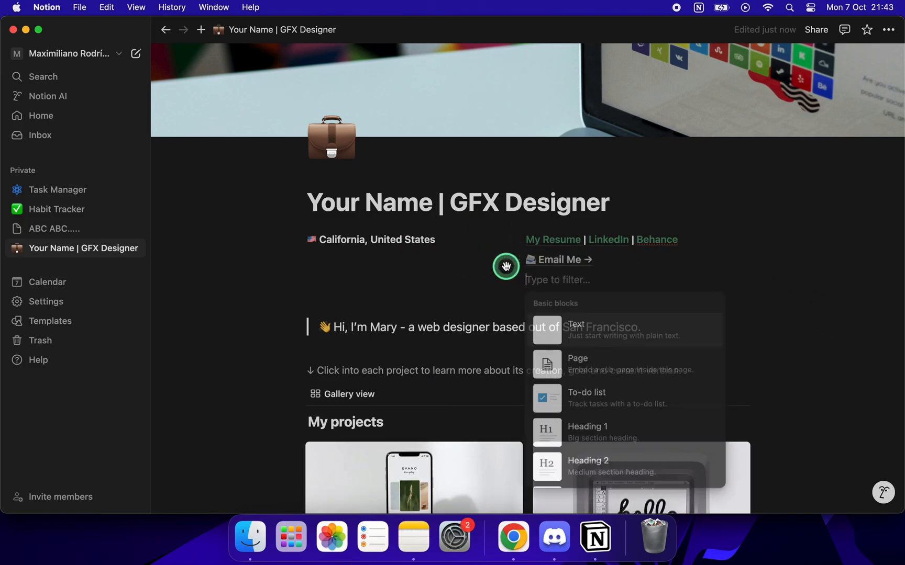
click(794, 260)
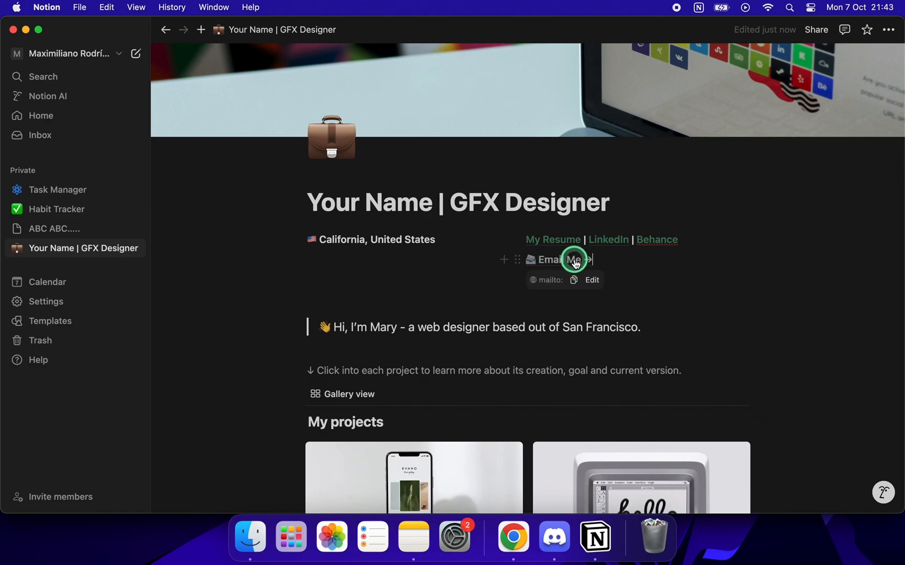
Set the "Email Me" link's URL to "mailto:" followed by the contact's e-mail address.
click(588, 280)
text(mailto)
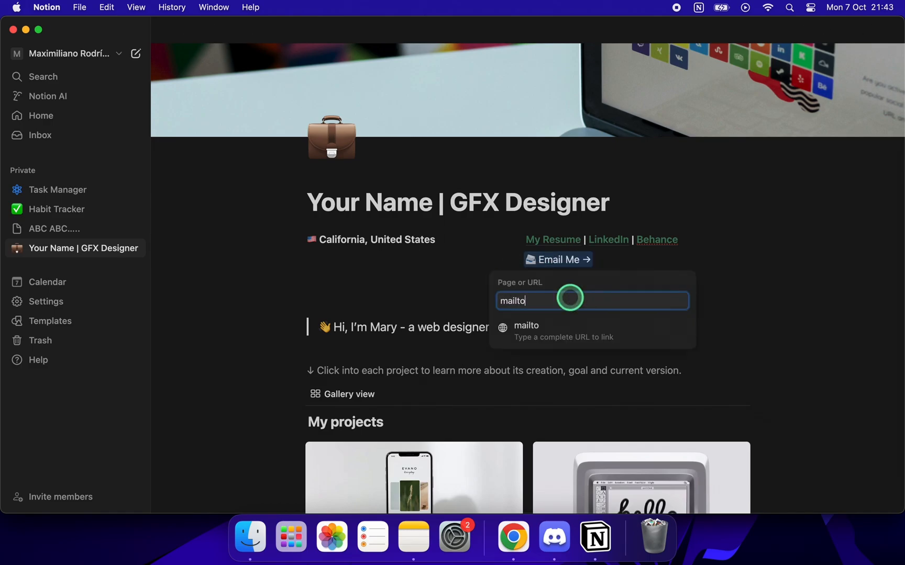
text(:you)
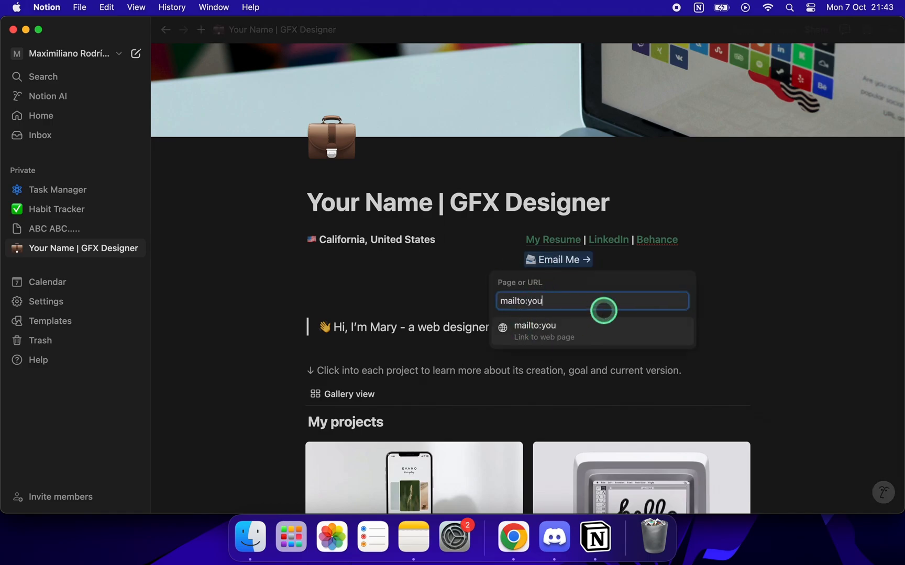
text(remail@gmail.com)
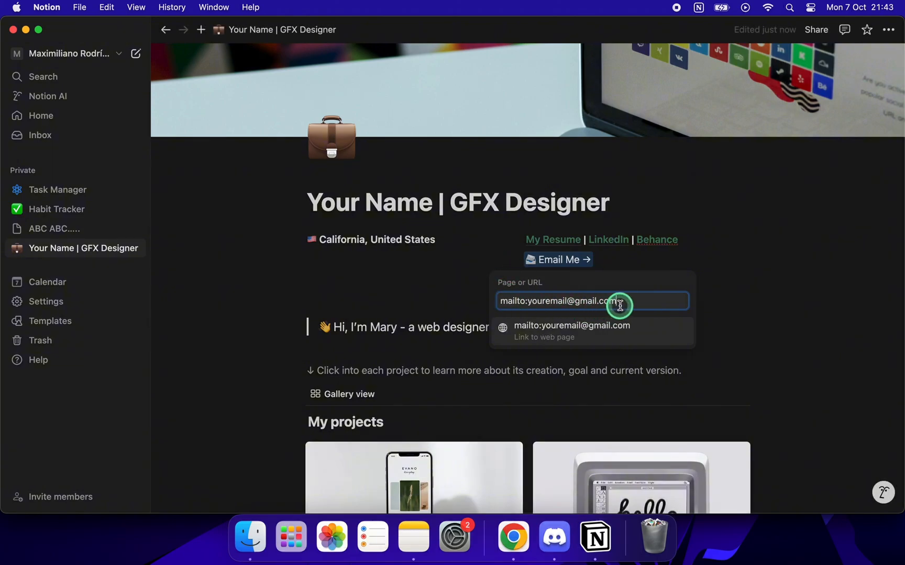
drag(620, 303, 448, 297)
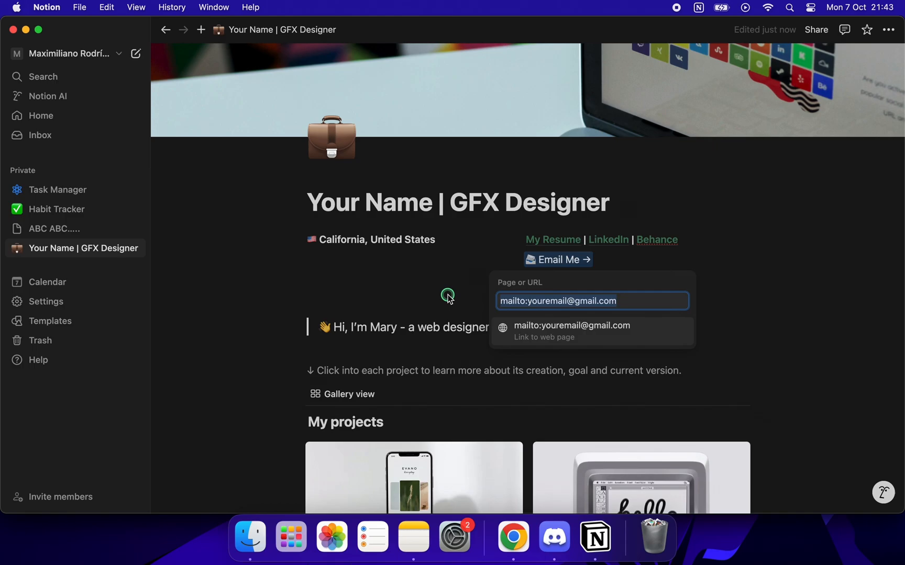
click(566, 330)
click(750, 318)
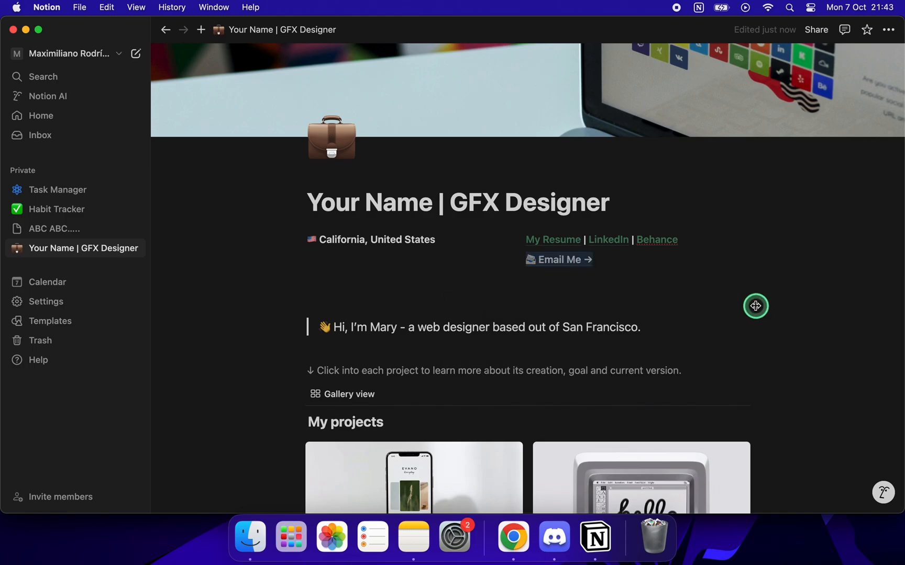
Test the "Email Me" link, and quit the Mail app that it opens.
mouse_move(560, 265)
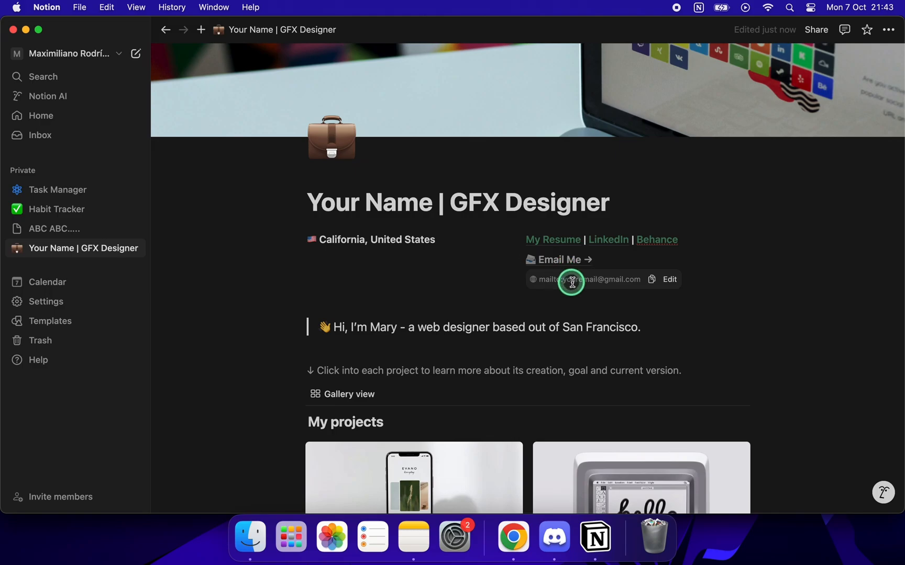
click(578, 258)
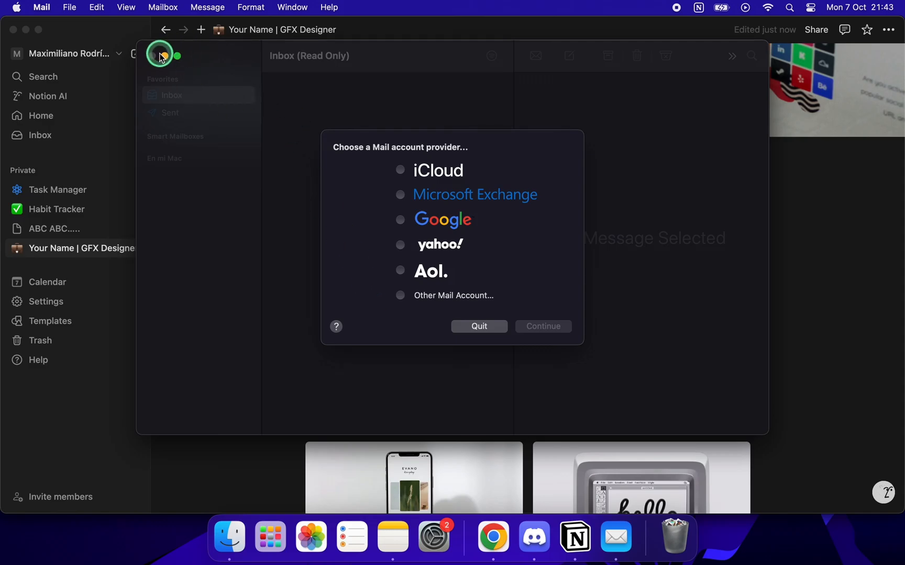
key(super+q)
Try widening the header columns beyond the page text, and return them to the page's text width.
scroll(792, 331, down, 1)
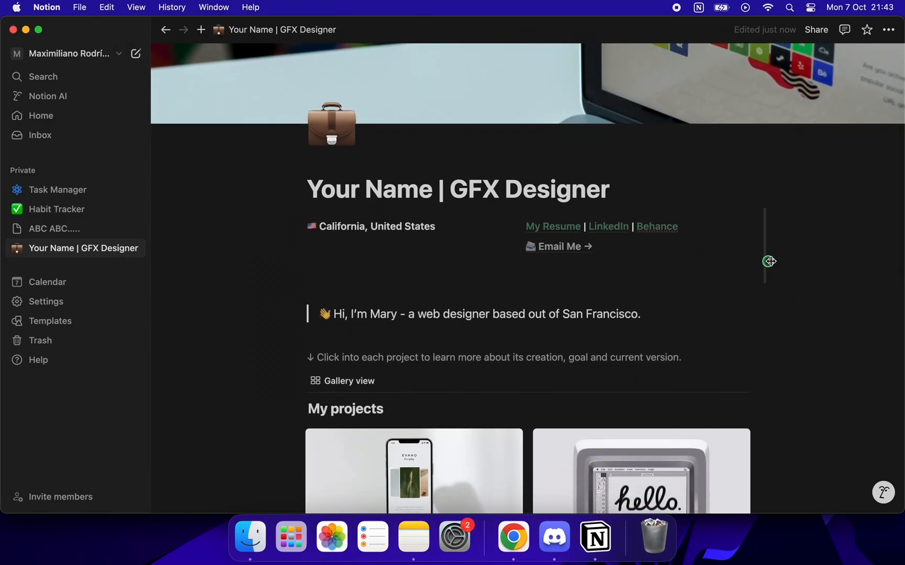
drag(769, 261, 868, 263)
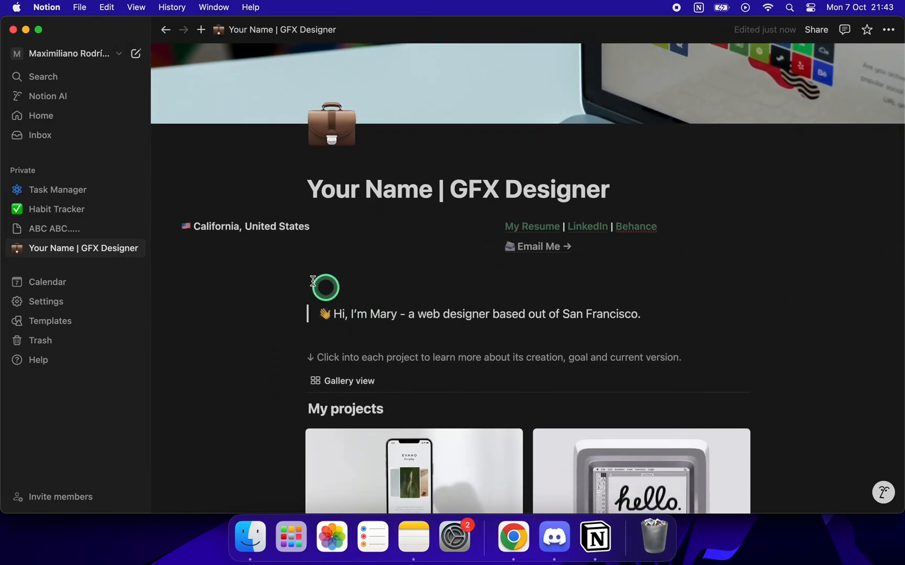
key(super+z)
key(super+z)
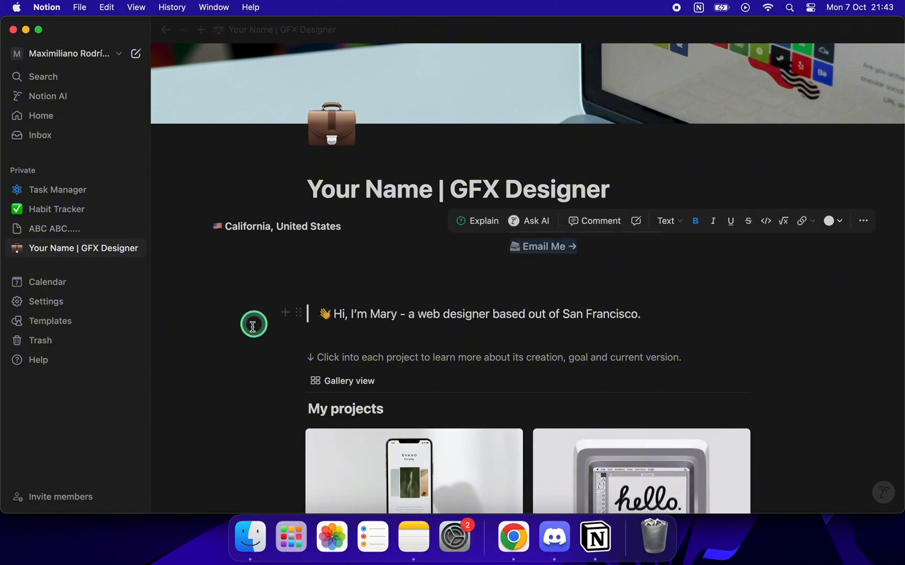
click(253, 324)
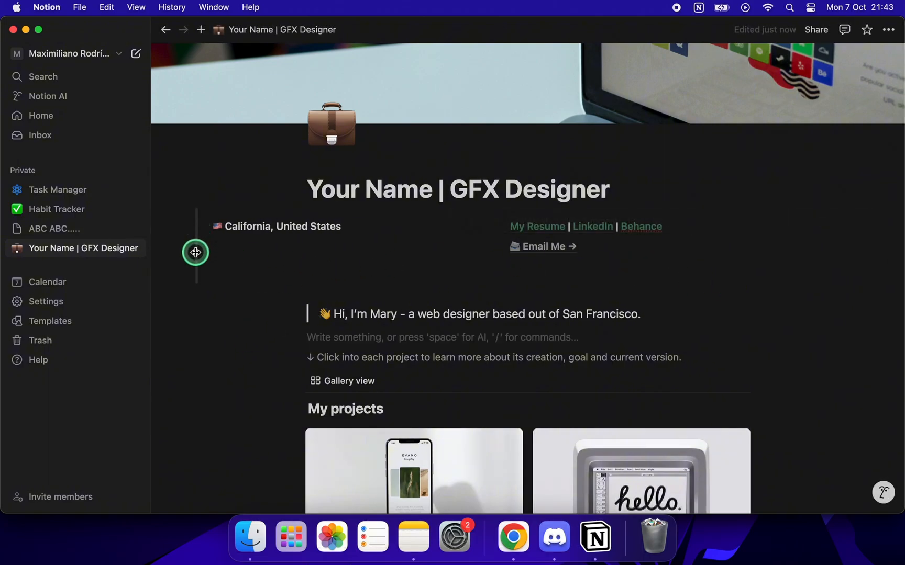
drag(195, 252, 309, 250)
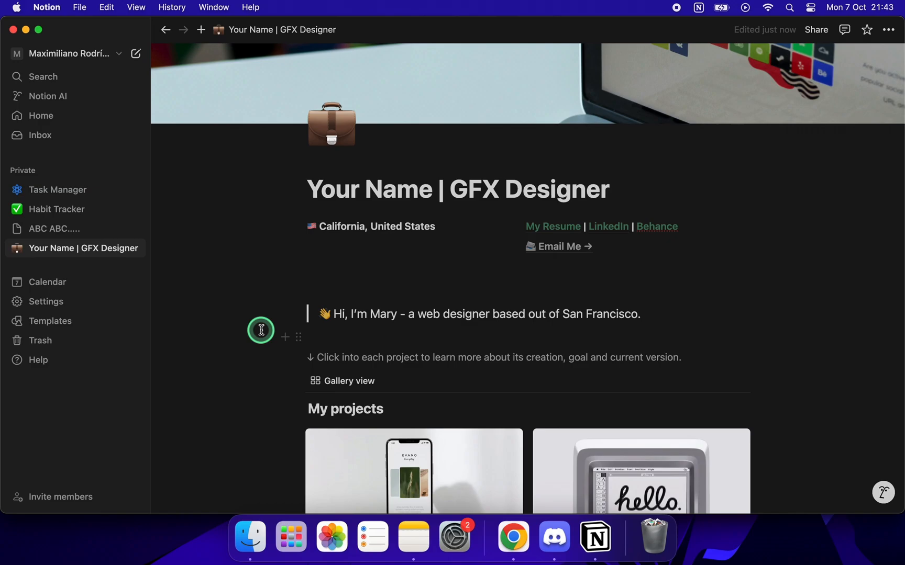
Create a two-column layout below the project gallery's divider and enter "ABC ABC..." in each column.
scroll(261, 330, down, 10)
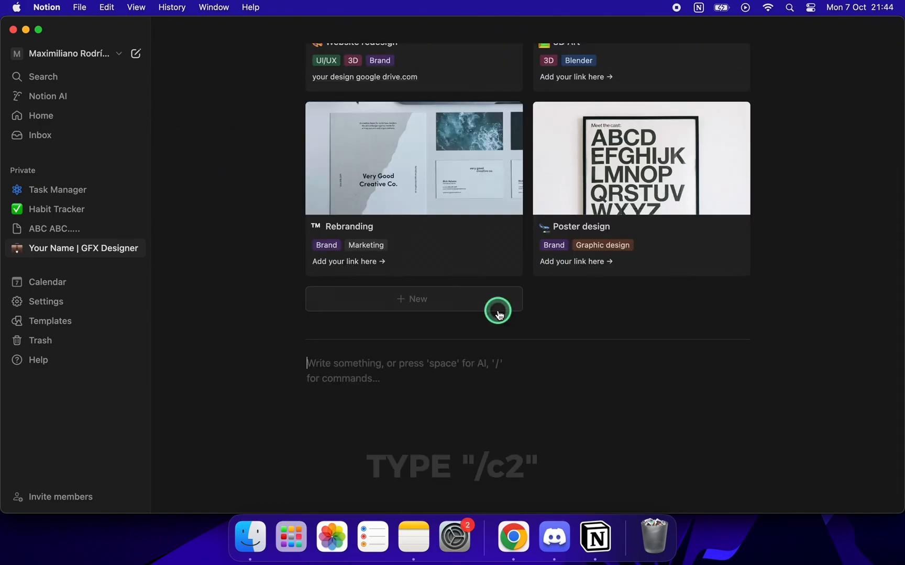
text(ABC ABC...)
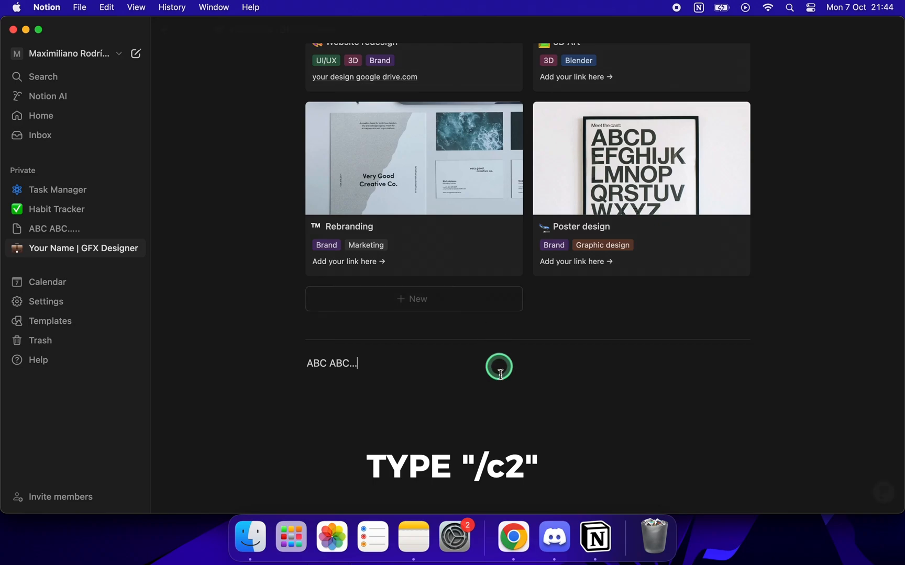
click(556, 363)
text(AB)
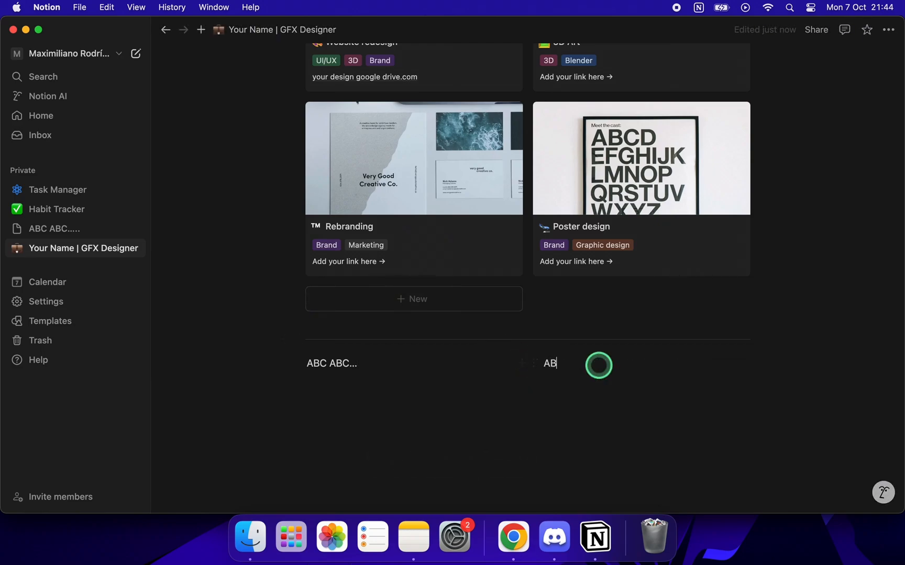
text(C ABC...)
click(384, 410)
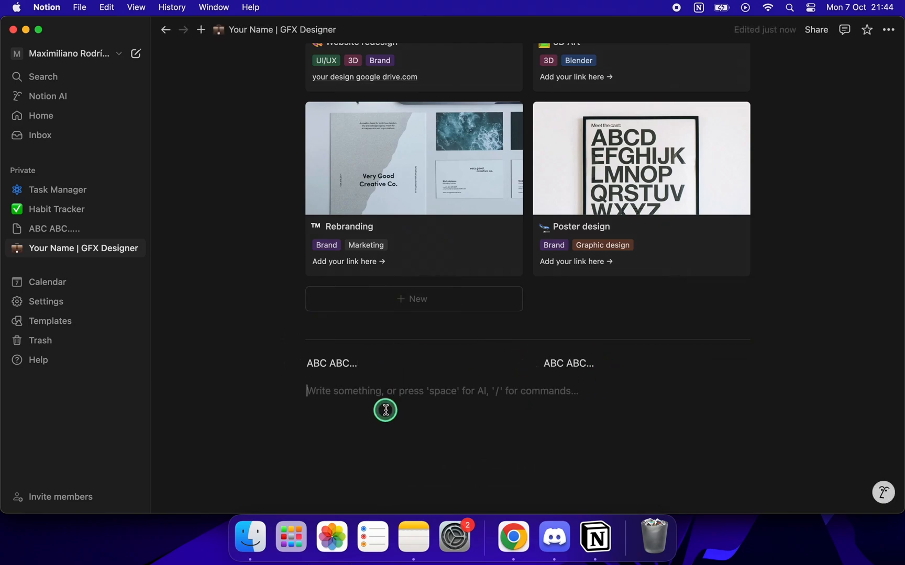
scroll(509, 386, down, 1)
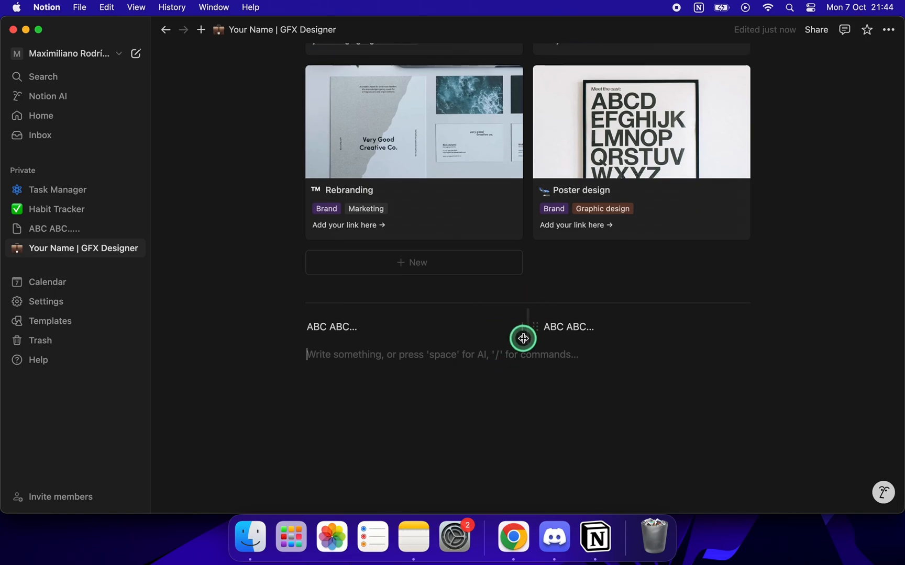
mouse_move(527, 339)
mouse_down()
mouse_move(506, 339)
mouse_move(537, 345)
mouse_up()
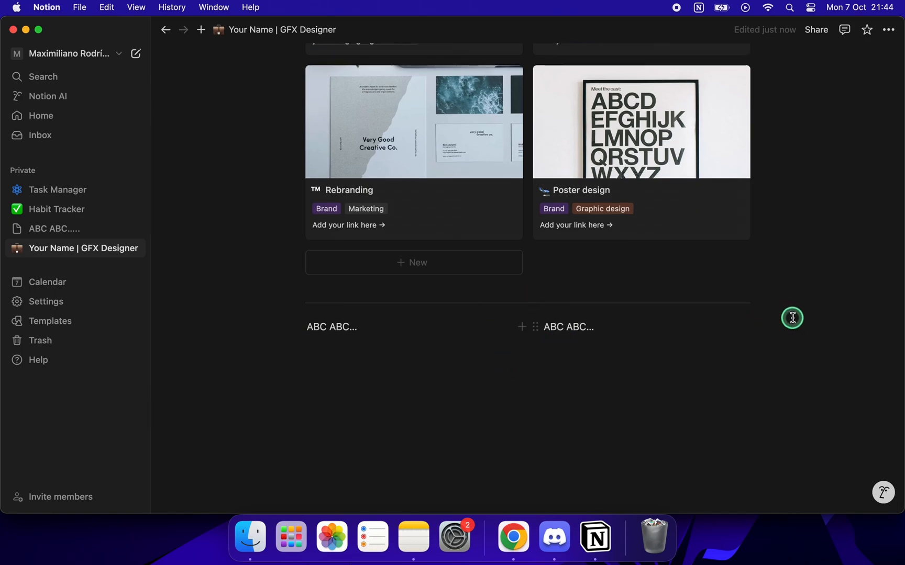
Review the finished portfolio page and publish it to the web as a Notion site.
scroll(712, 211, up, 15)
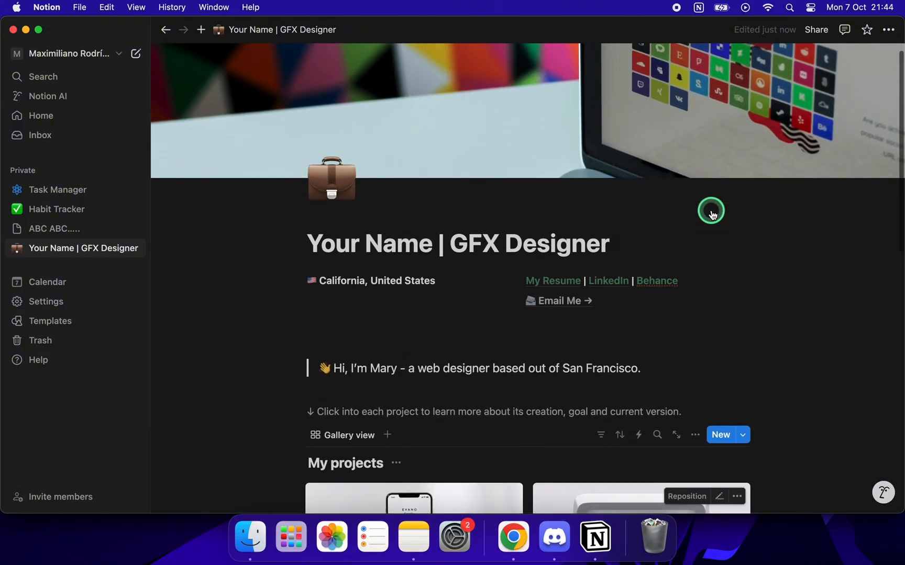
scroll(711, 210, down, 3)
scroll(712, 210, up, 4)
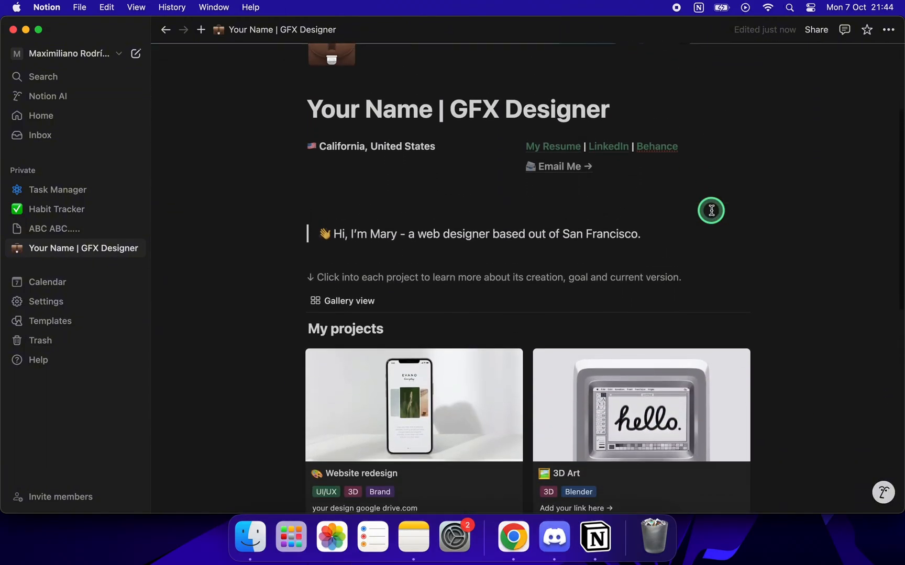
scroll(680, 184, up, 3)
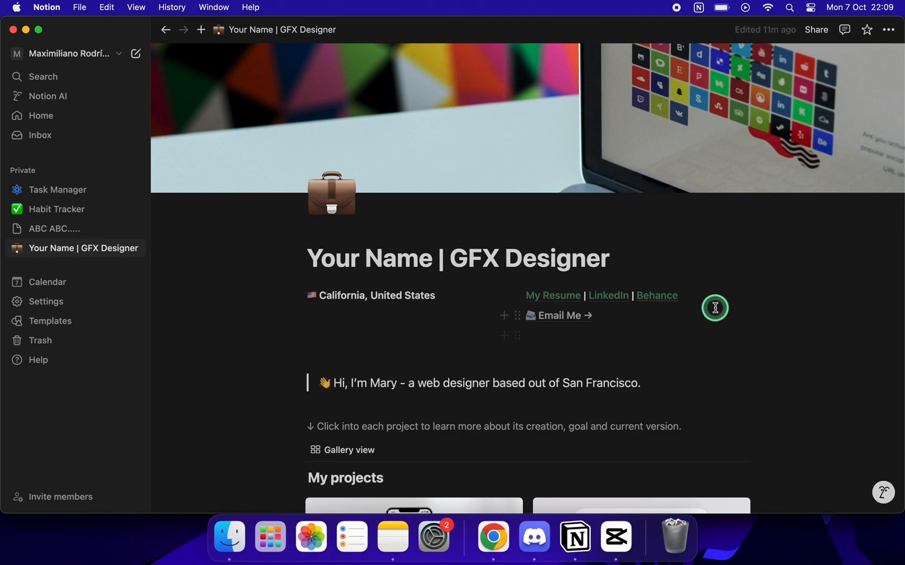
scroll(717, 307, down, 5)
scroll(717, 307, up, 5)
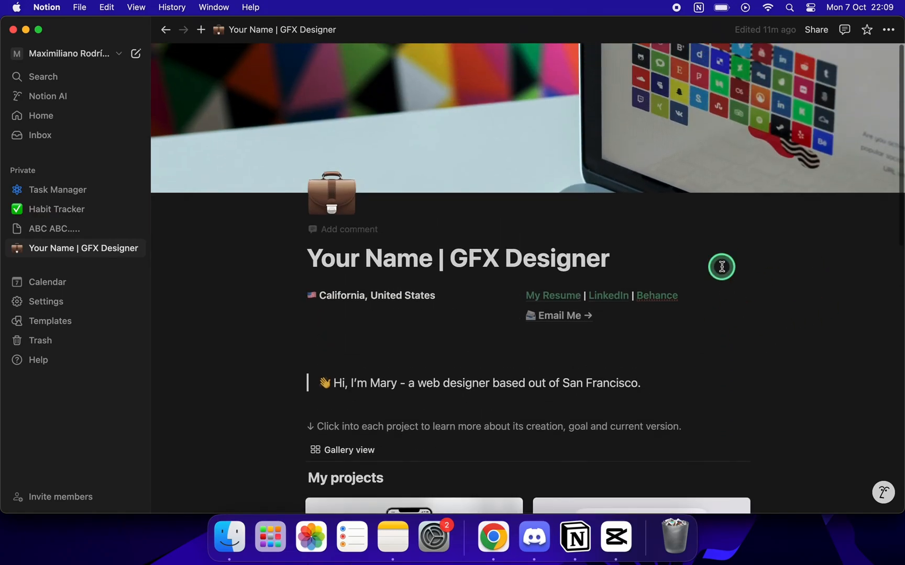
click(814, 30)
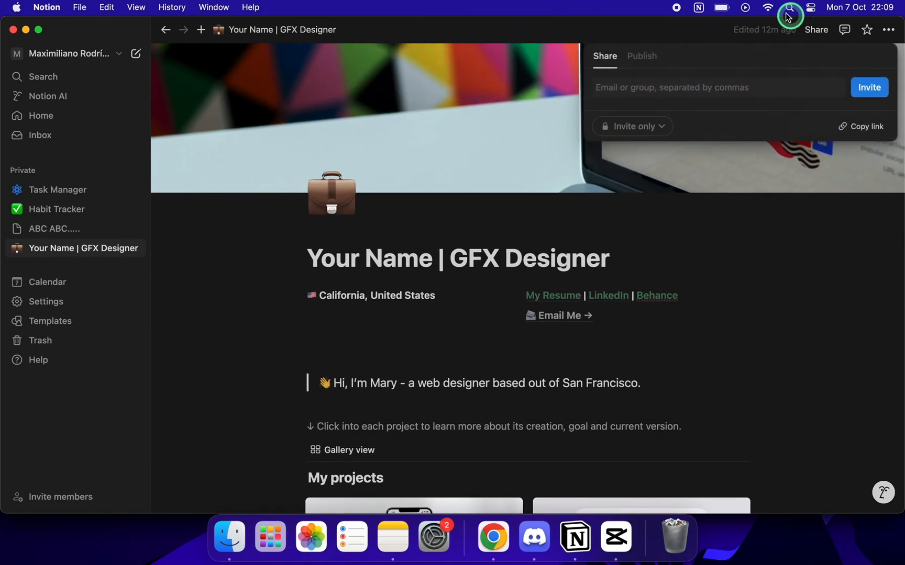
click(636, 57)
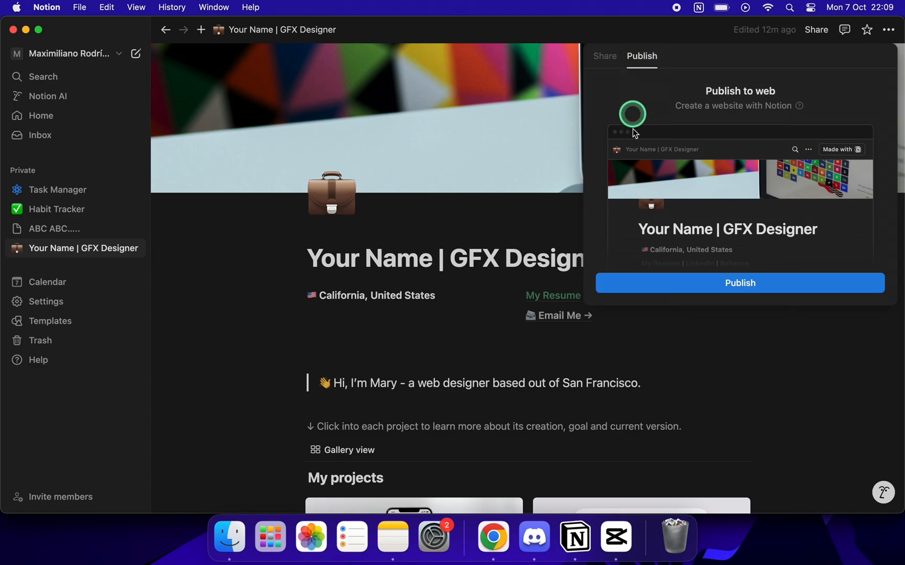
click(727, 283)
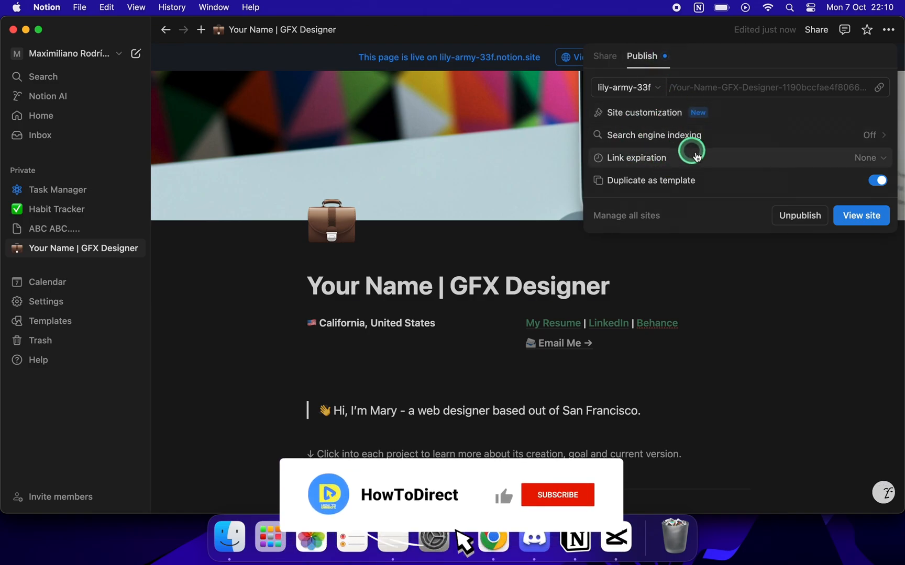
Check the site customization settings, leave them without changes, and select lily-army-33f.notion.site as the published site's domain.
click(660, 89)
click(660, 107)
click(661, 109)
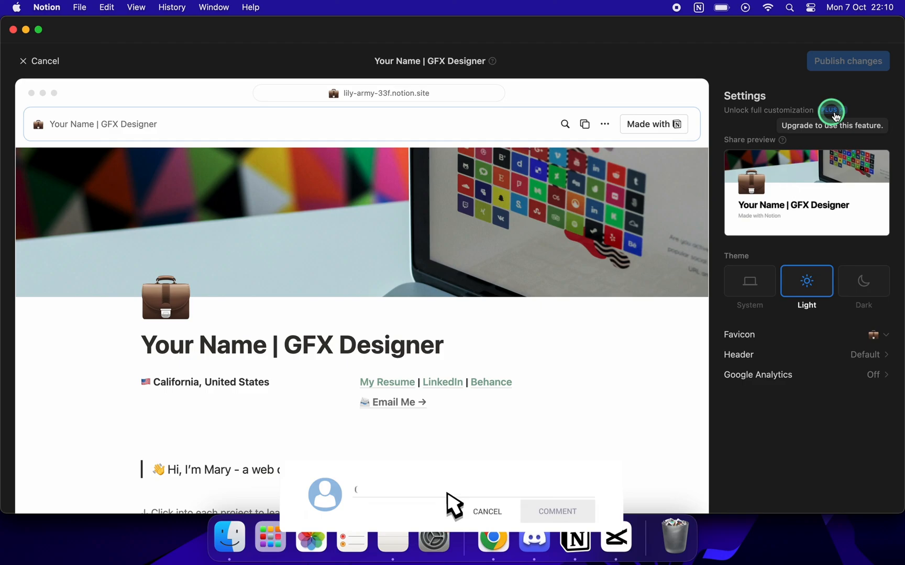
key(Escape)
click(658, 86)
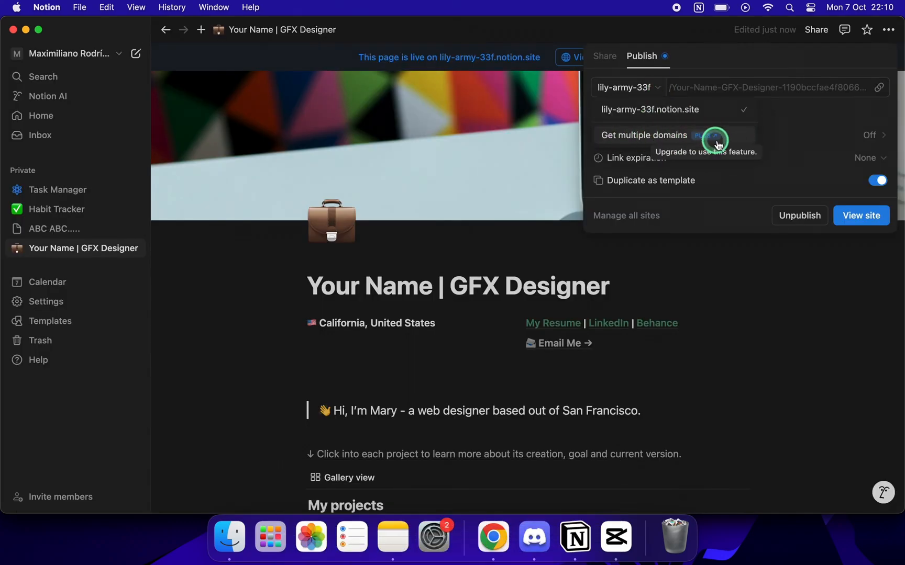
click(668, 117)
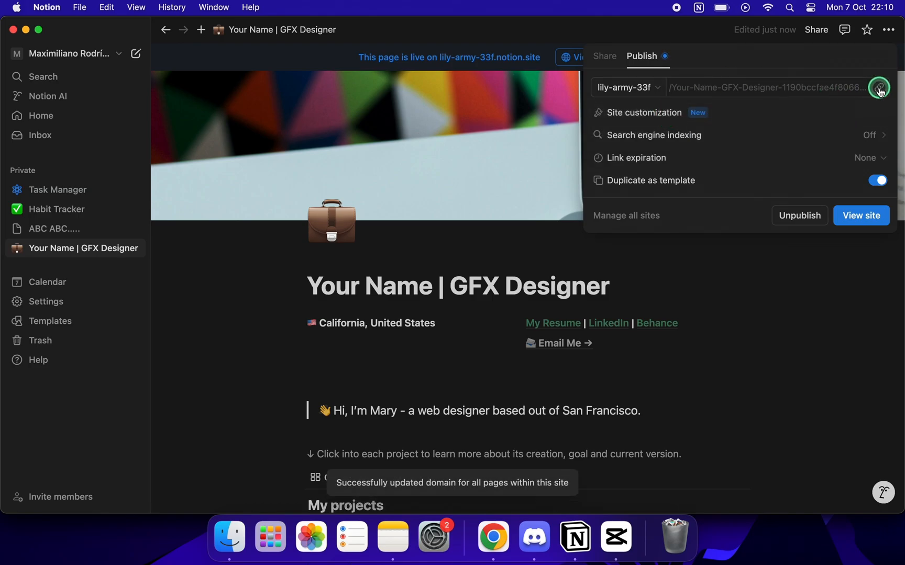
Open the published site's copied link in an incognito Chrome window and review the live portfolio from its header to the closing text columns.
click(879, 89)
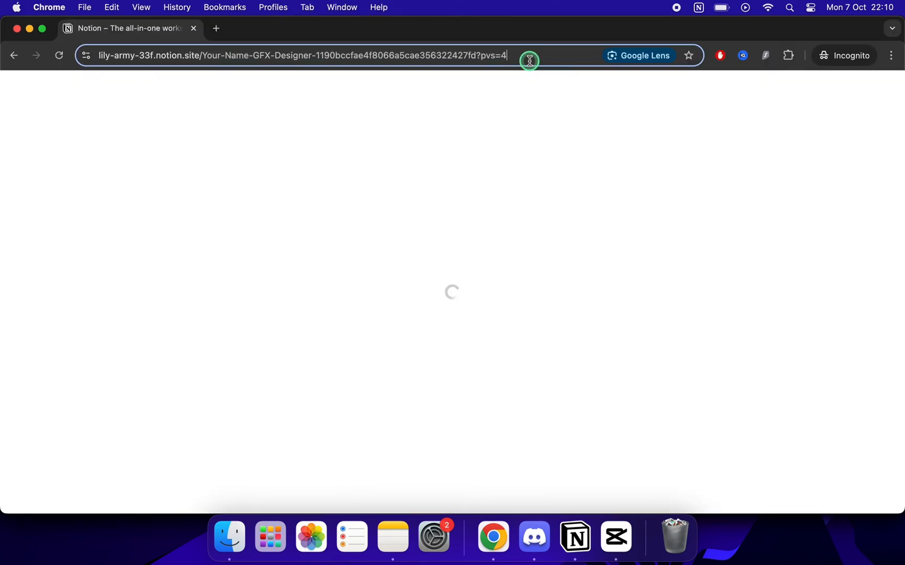
click(529, 57)
click(77, 194)
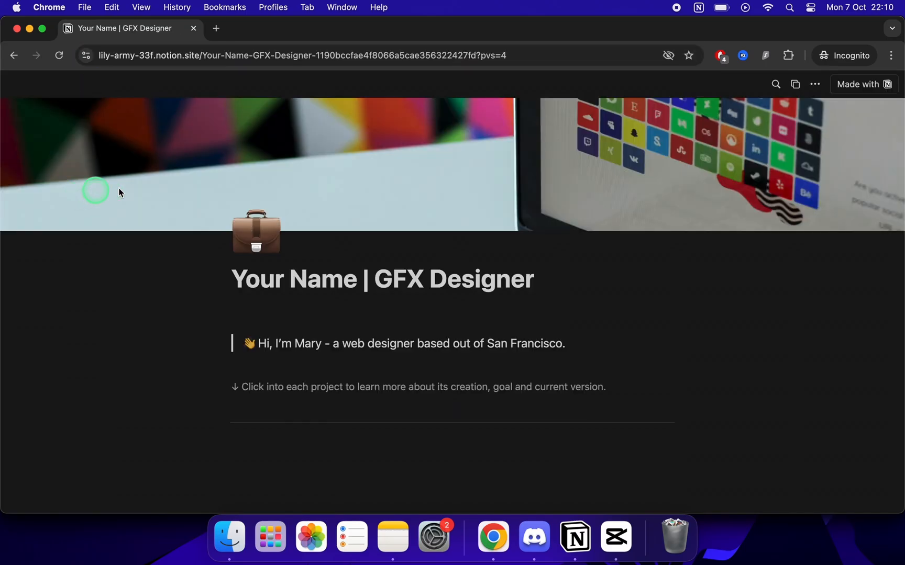
scroll(176, 308, down, 1)
scroll(175, 308, down, 6)
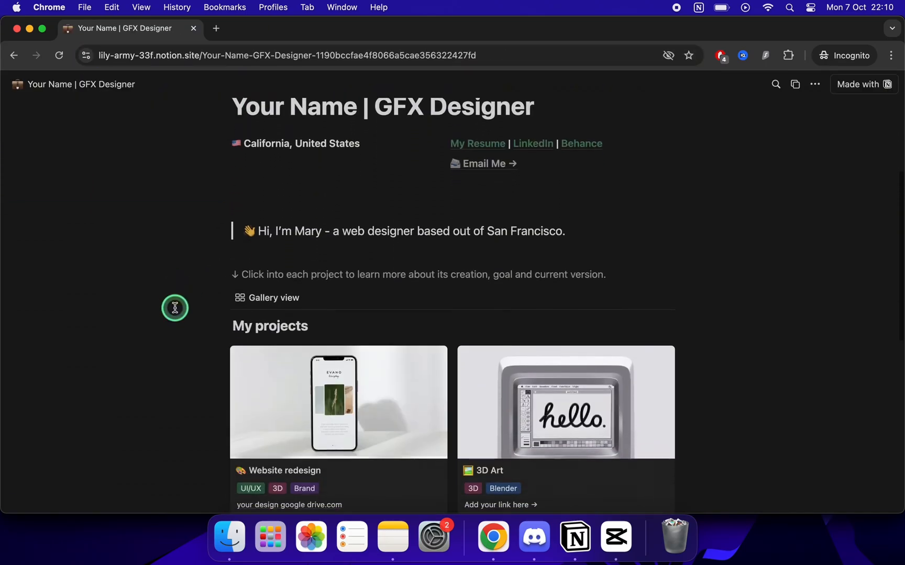
scroll(175, 308, down, 4)
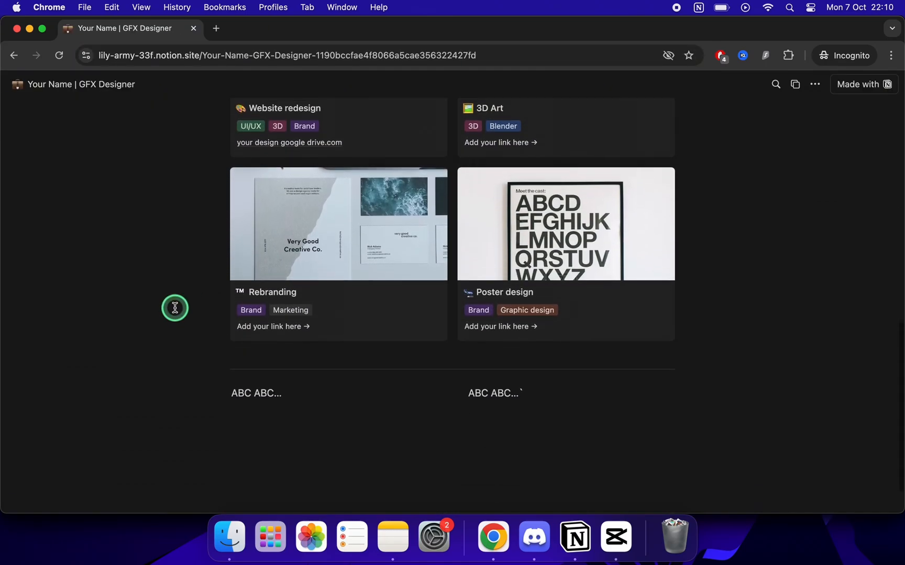
scroll(175, 307, up, 11)
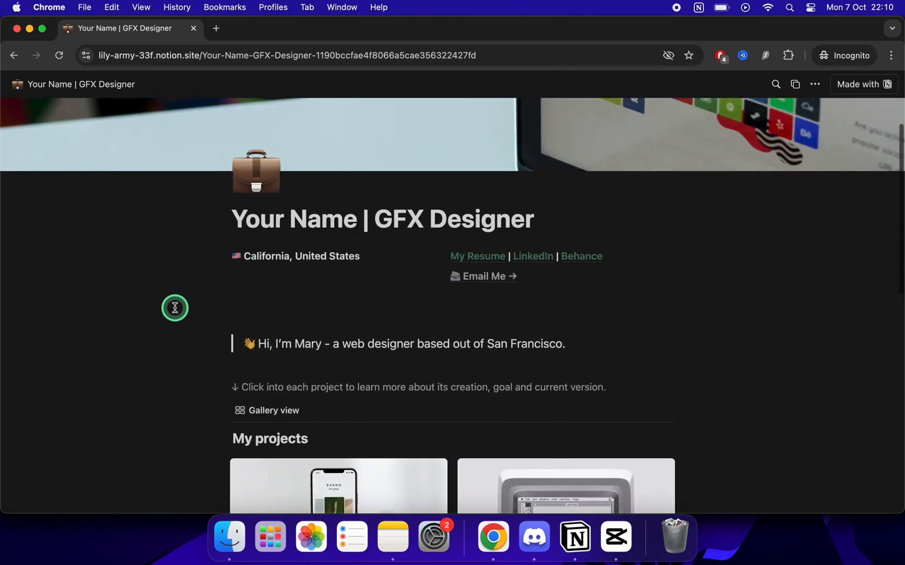